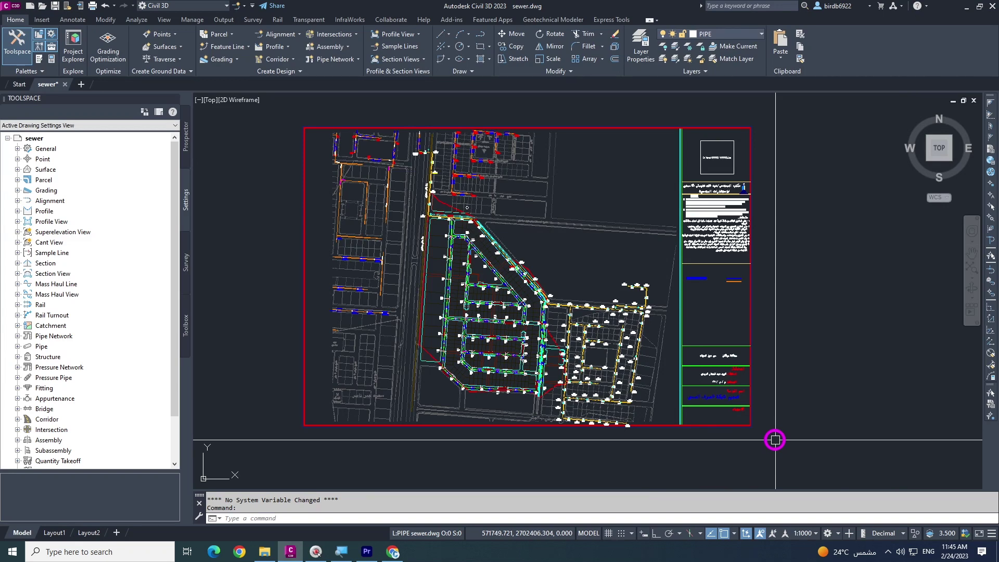
Pan and zoom around the sewer sheet to inspect the network.
{"action": "middle_click_drag", "start_coordinate": [704, 361], "coordinate": [654, 380]}
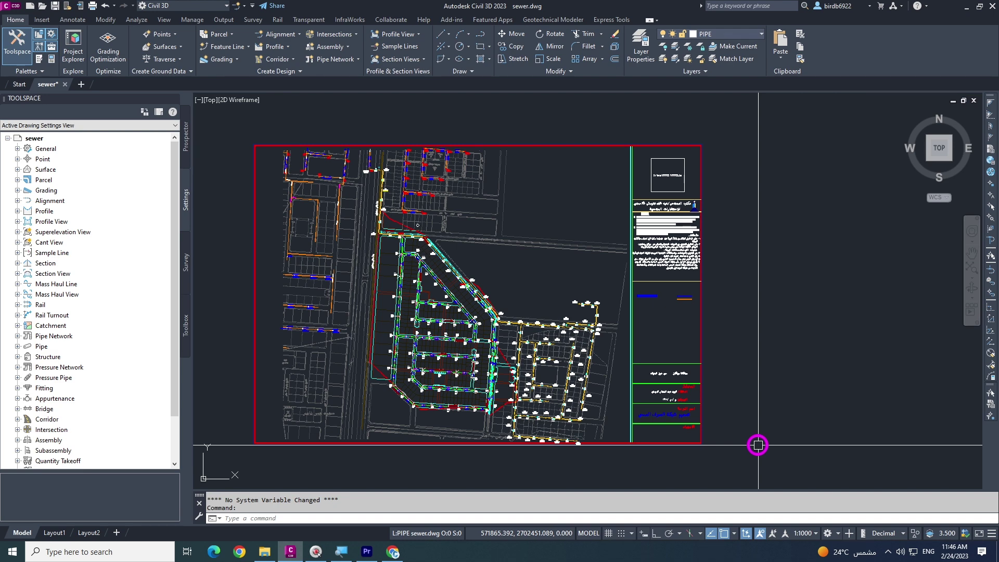
{"action": "scroll", "coordinate": [551, 227], "scroll_direction": "up", "scroll_amount": 3}
{"action": "scroll", "coordinate": [571, 249], "scroll_direction": "up", "scroll_amount": 3}
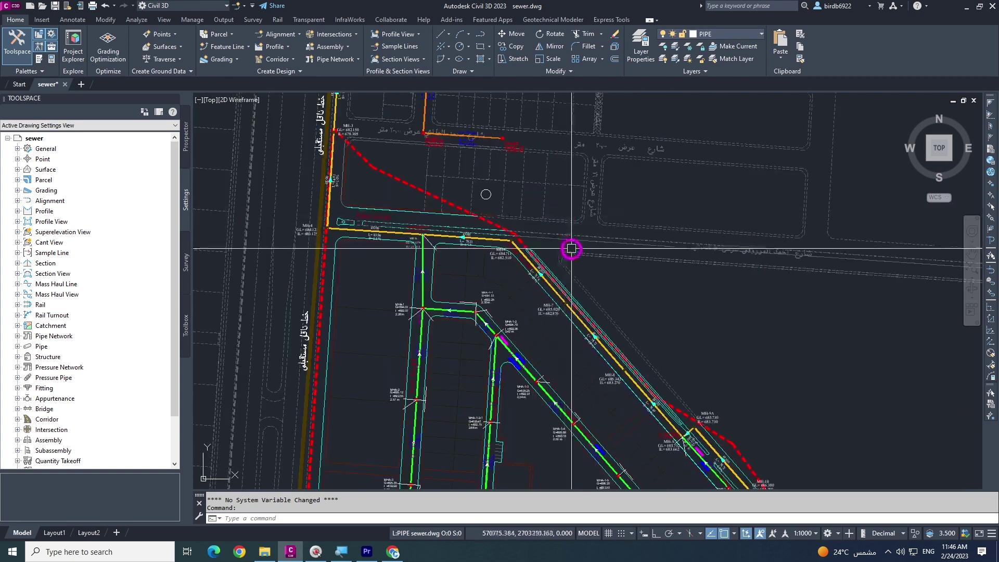
{"action": "scroll", "coordinate": [571, 249], "scroll_direction": "down", "scroll_amount": 10}
{"action": "scroll", "coordinate": [576, 286], "scroll_direction": "up", "scroll_amount": 2}
{"action": "scroll", "coordinate": [554, 298], "scroll_direction": "down", "scroll_amount": 2}
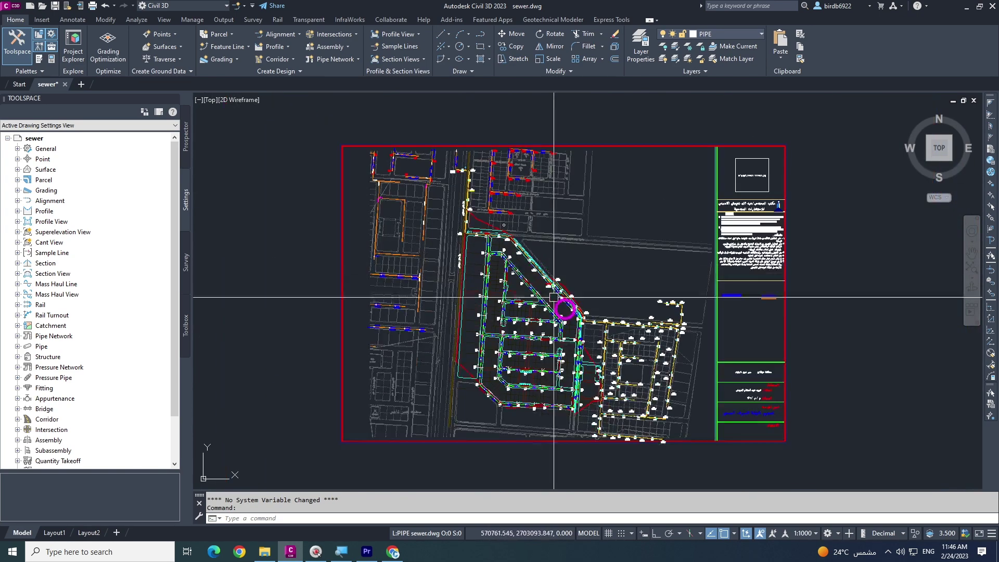
{"action": "scroll", "coordinate": [488, 268], "scroll_direction": "up", "scroll_amount": 5}
{"action": "scroll", "coordinate": [499, 245], "scroll_direction": "up", "scroll_amount": 2}
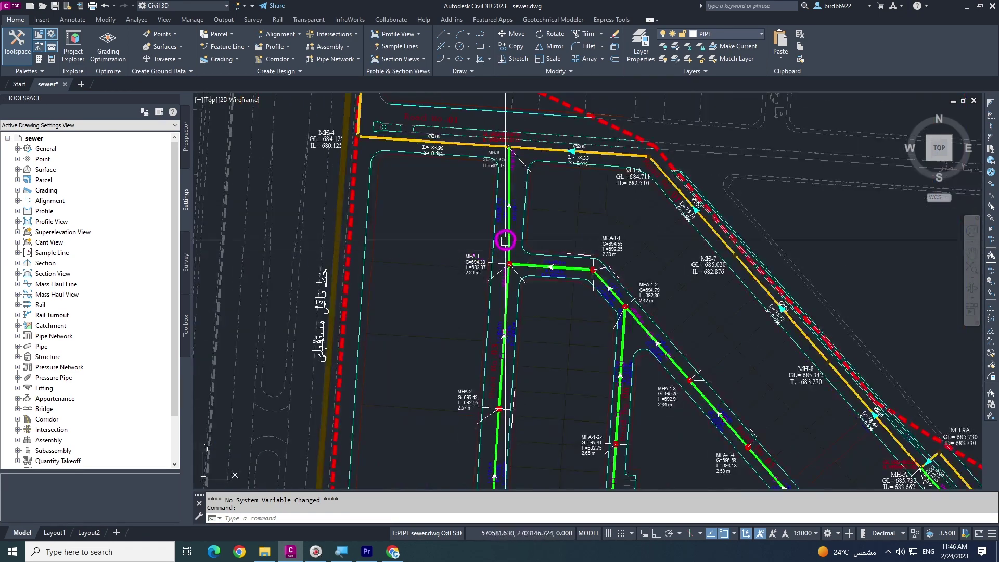
{"action": "scroll", "coordinate": [521, 255], "scroll_direction": "down", "scroll_amount": 1}
{"action": "scroll", "coordinate": [529, 268], "scroll_direction": "up", "scroll_amount": 3}
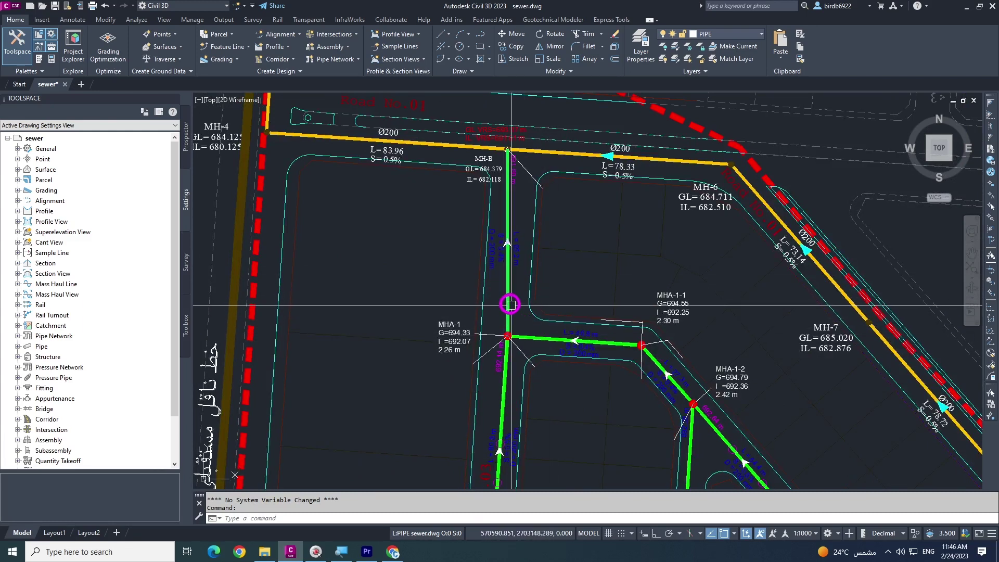
Select the green pipe between MH-B and MHA-1, then clear the selection.
{"action": "left_click", "coordinate": [511, 305]}
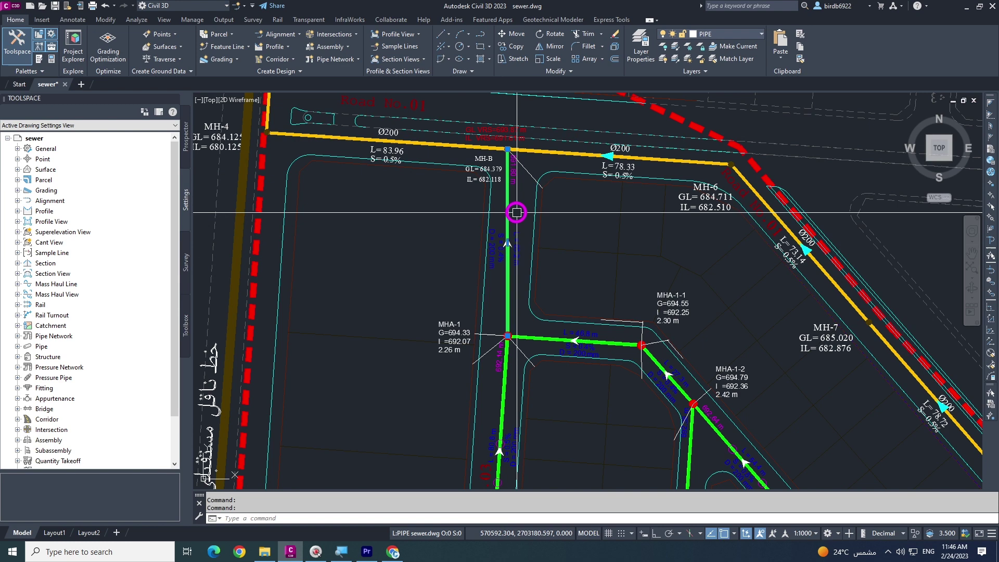
{"action": "scroll", "coordinate": [517, 212], "scroll_direction": "up", "scroll_amount": 2}
{"action": "key", "text": "Escape"}
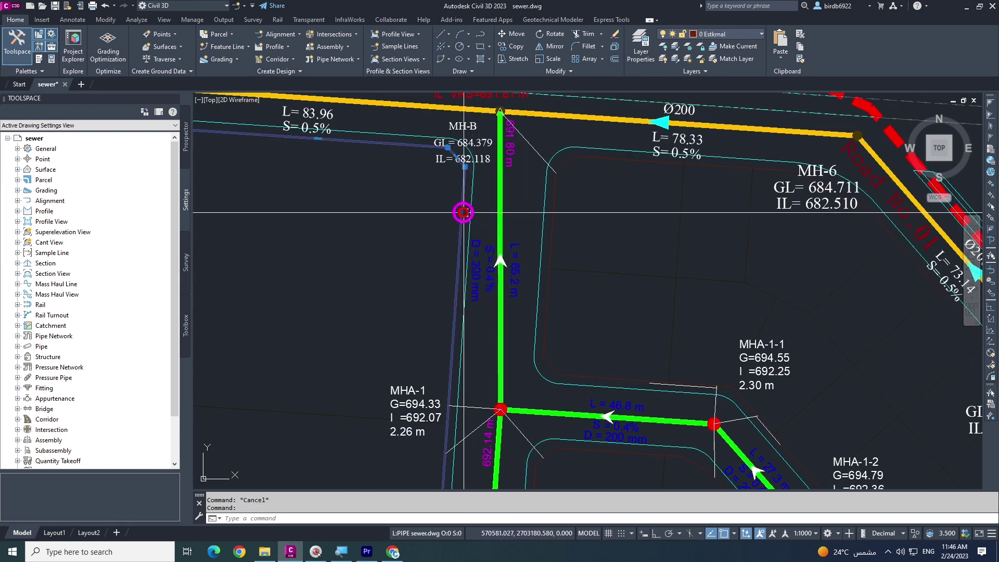
{"action": "scroll", "coordinate": [463, 212], "scroll_direction": "down", "scroll_amount": 5}
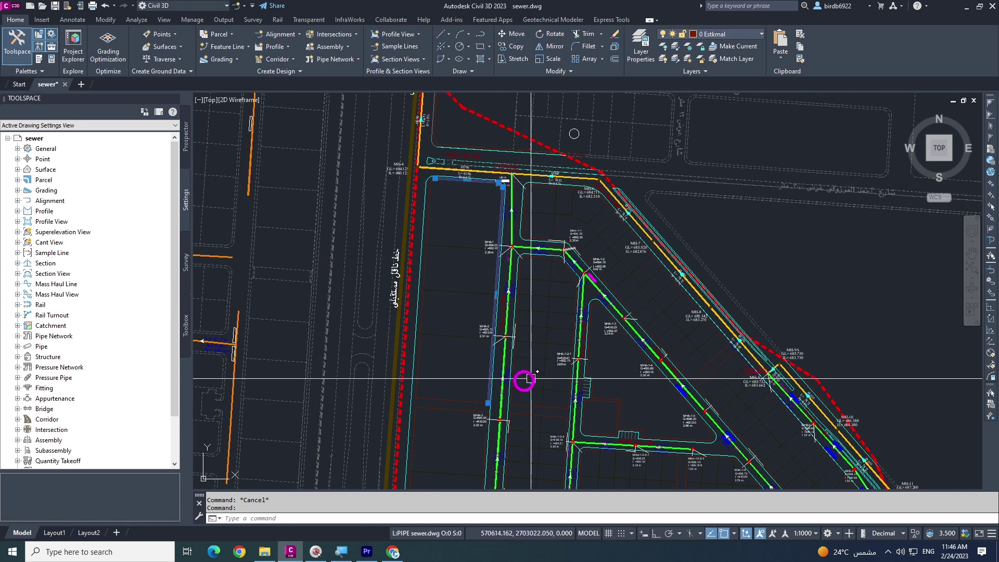
{"action": "key", "text": "Escape"}
{"action": "scroll", "coordinate": [505, 249], "scroll_direction": "down", "scroll_amount": 4}
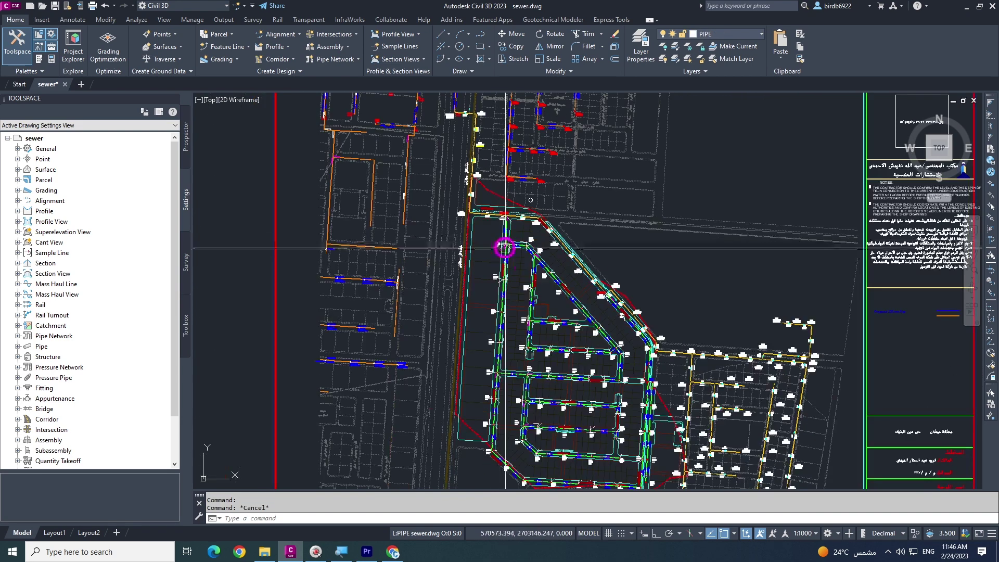
Recenter the sewer network and start MAPEXPORT to an ESRI Shapefile in the shapfile folder.
{"action": "middle_click_drag", "start_coordinate": [539, 271], "coordinate": [508, 251]}
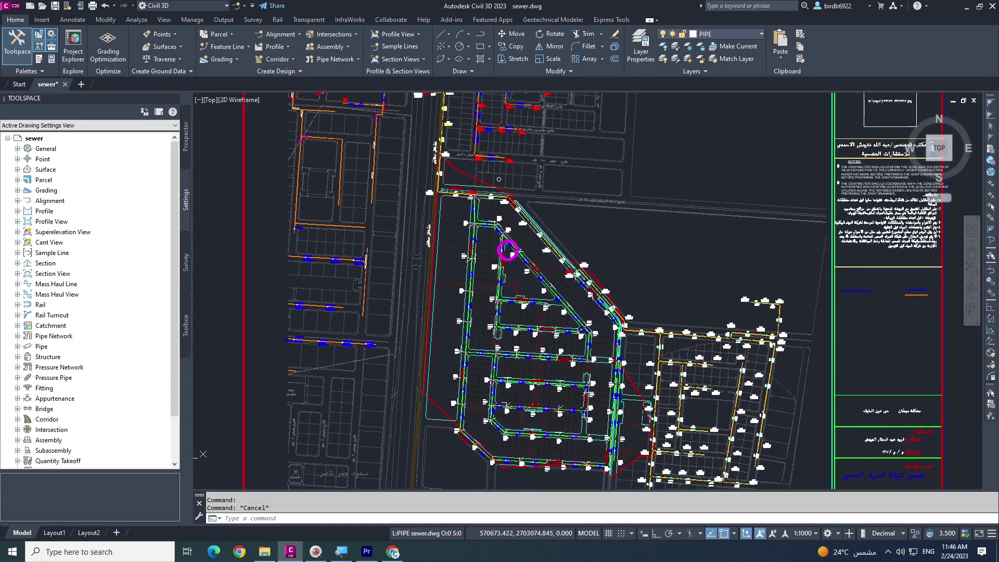
{"action": "middle_click_drag", "start_coordinate": [525, 294], "coordinate": [495, 281]}
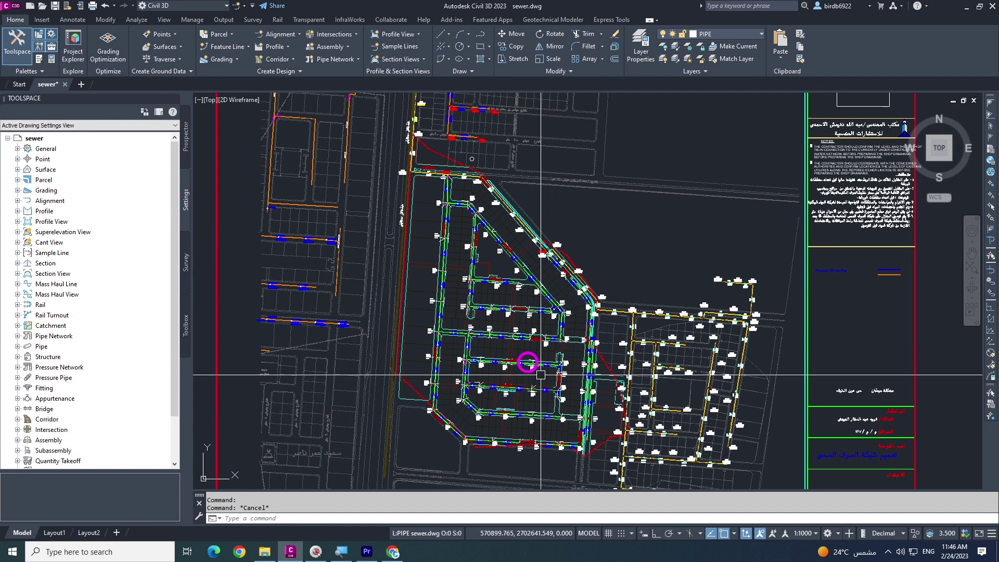
{"action": "middle_click_drag", "start_coordinate": [472, 413], "coordinate": [460, 408]}
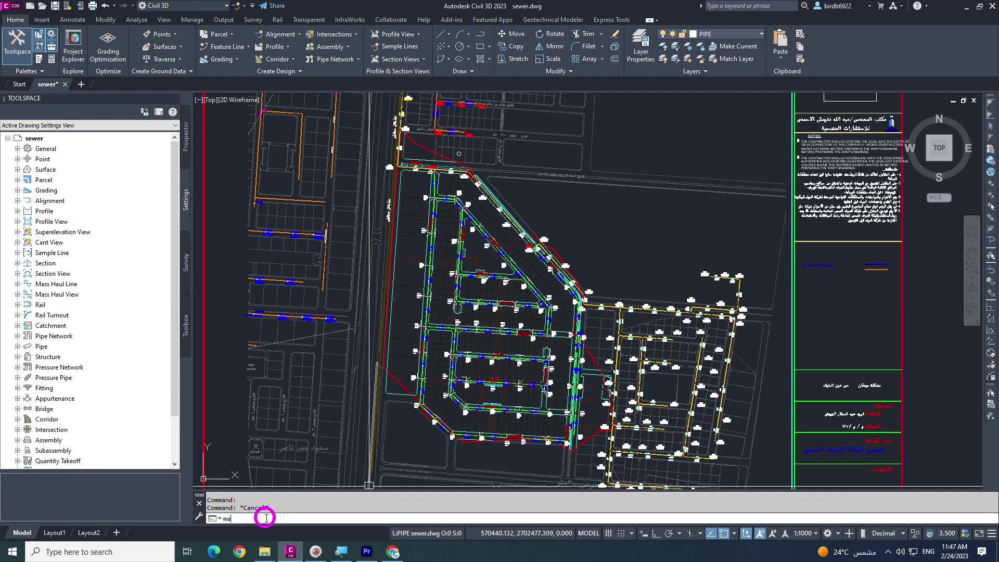
{"action": "type", "text": "p"}
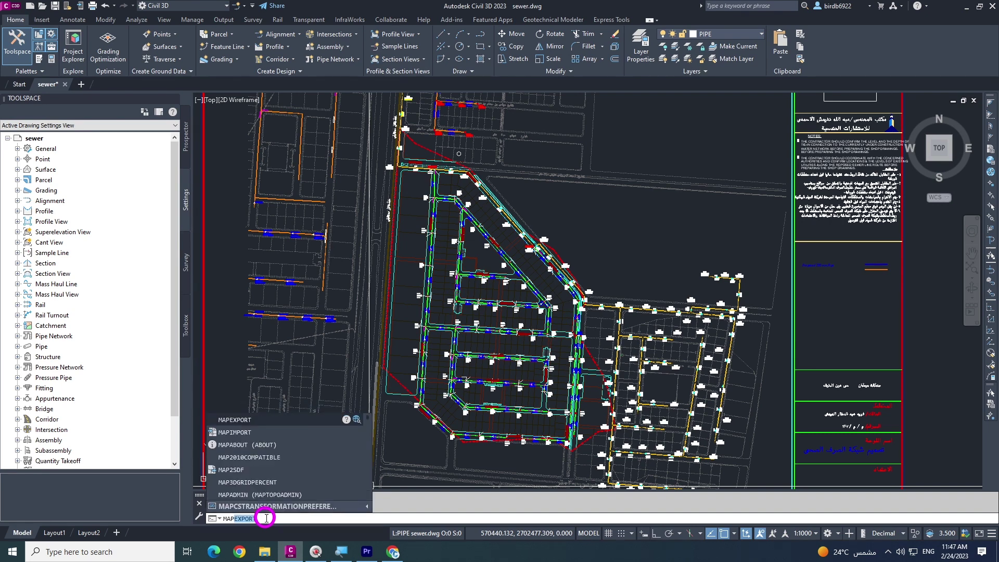
{"action": "key", "text": "Return"}
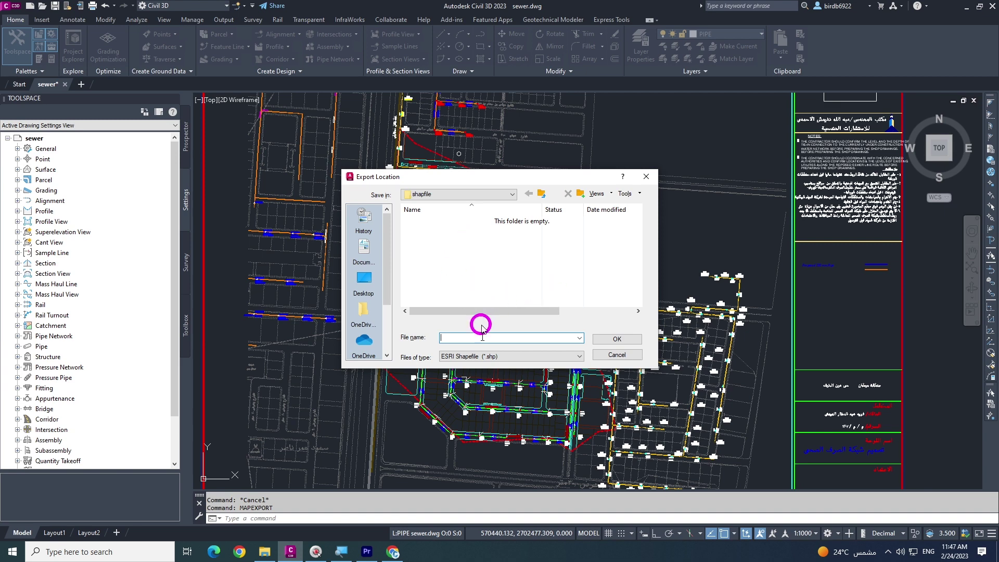
Name the export file Shap-1.shp and confirm it to reach the export settings.
{"action": "left_click", "coordinate": [465, 335]}
{"action": "type", "text": "Shap-1"}
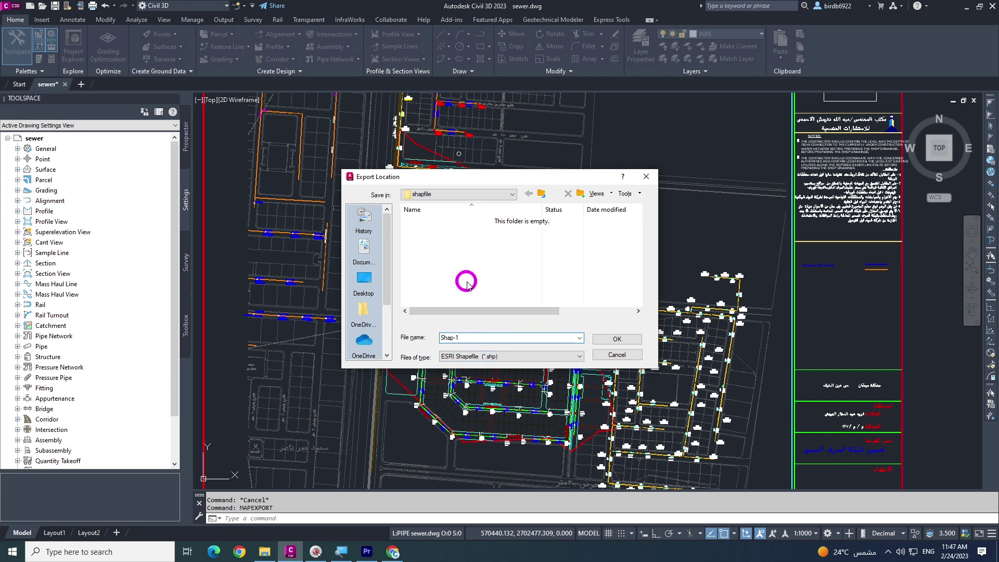
{"action": "left_click", "coordinate": [627, 341]}
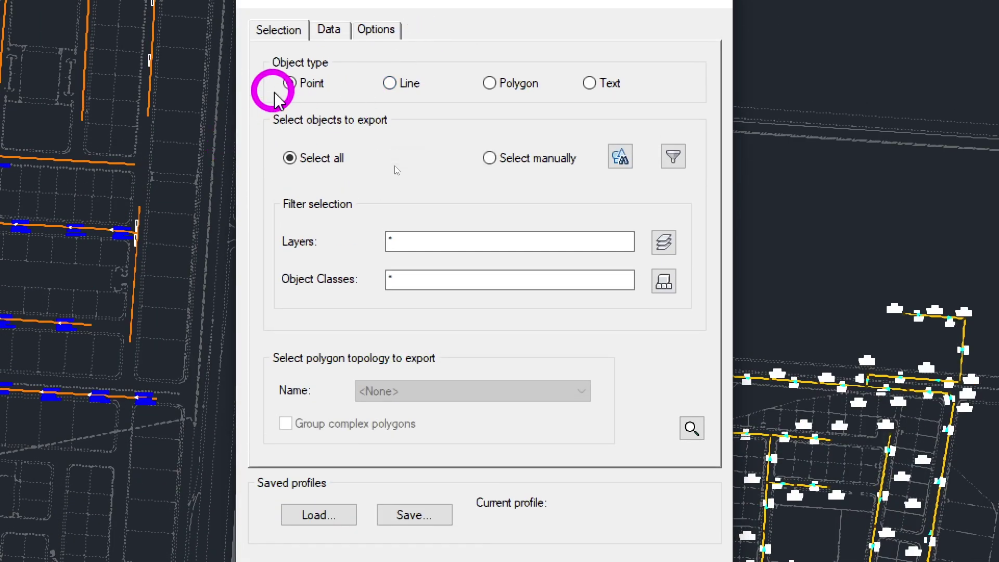
Set the export object type to Point and bring up the layer filter list.
{"action": "left_click", "coordinate": [275, 93]}
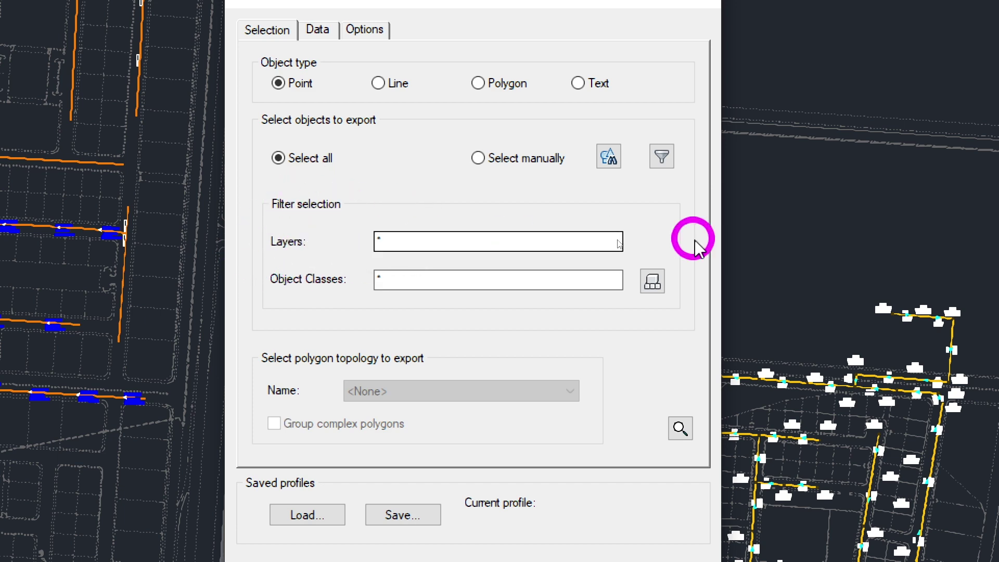
{"action": "left_click", "coordinate": [654, 243]}
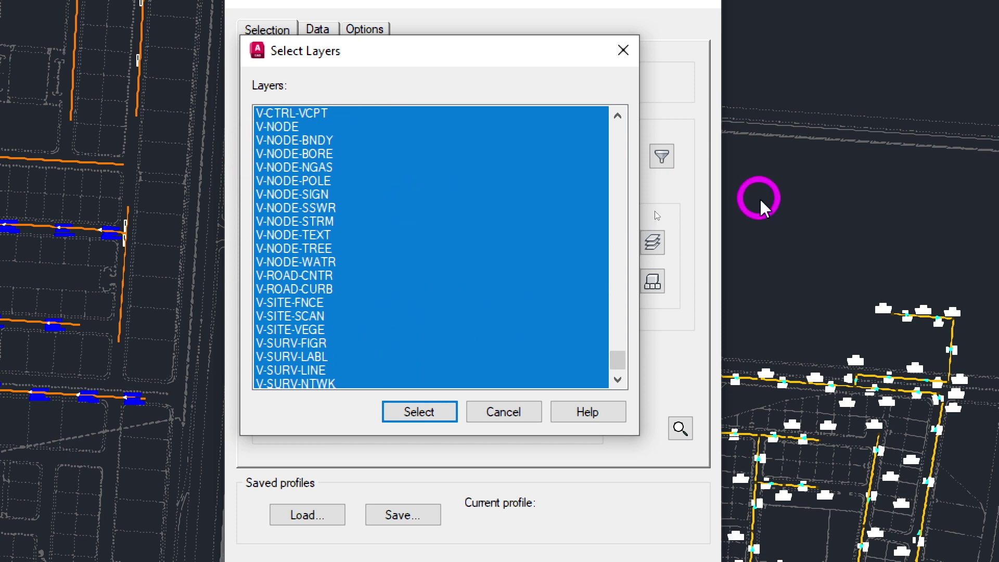
Keep every layer selected in the layer filter and close the list.
{"action": "left_click_drag", "start_coordinate": [618, 363], "coordinate": [616, 94]}
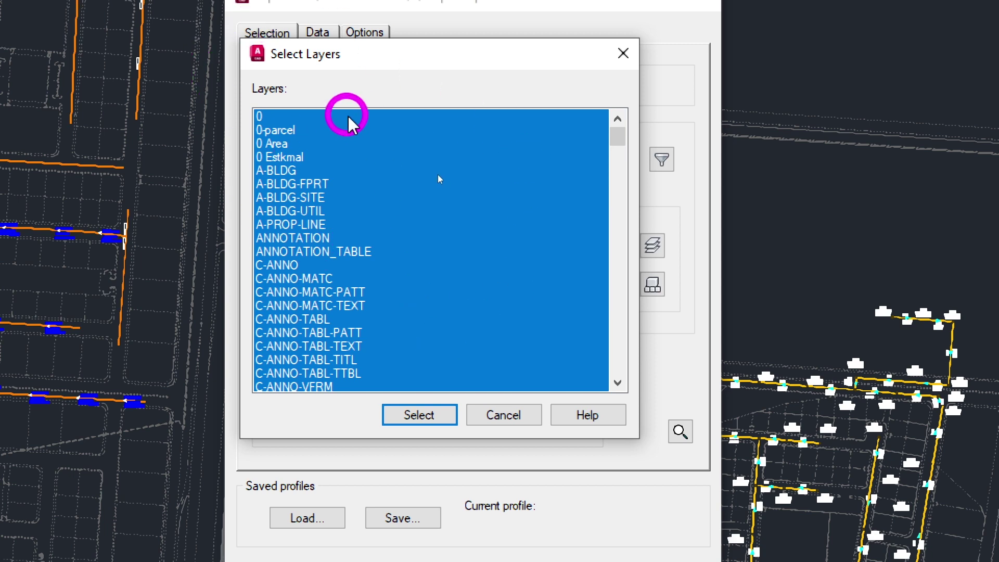
{"action": "left_click", "coordinate": [515, 419]}
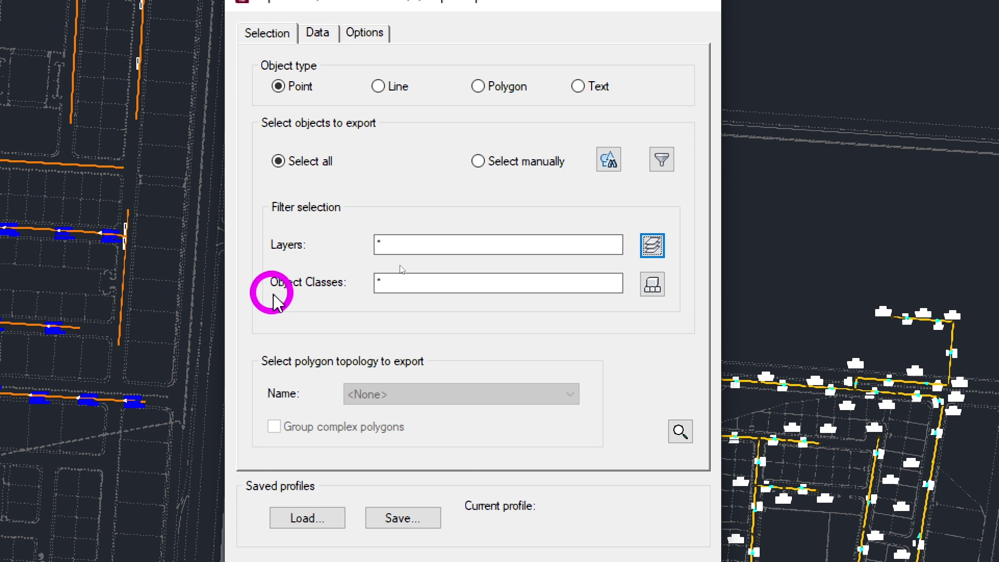
Switch the export to Line objects picked manually and return to the drawing.
{"action": "left_click", "coordinate": [378, 86]}
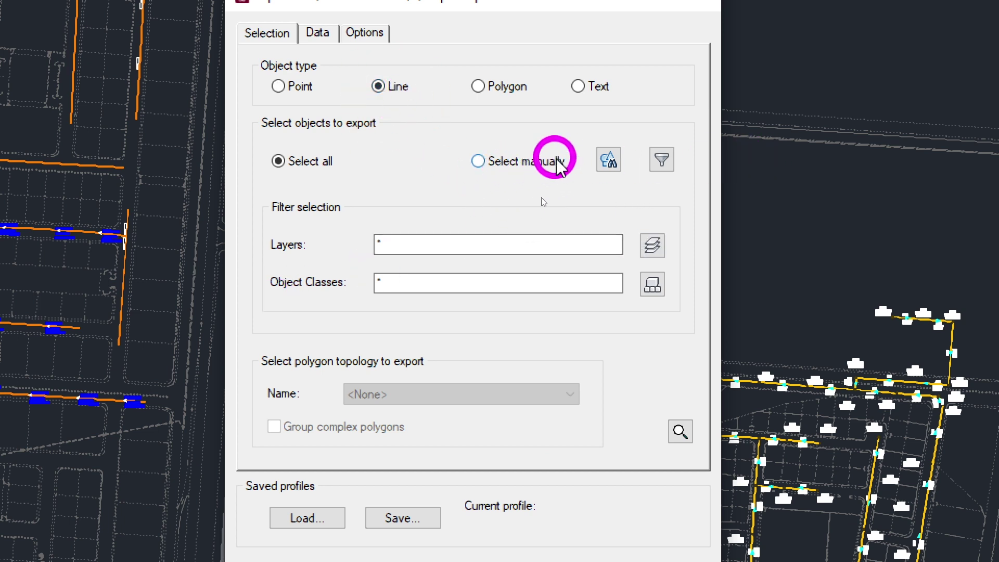
{"action": "left_click", "coordinate": [475, 160]}
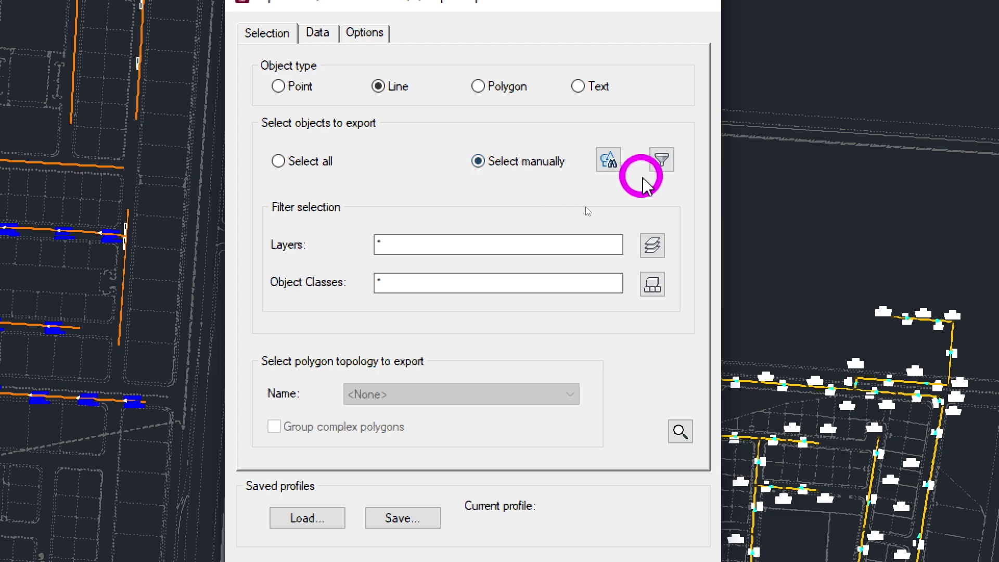
{"action": "left_click", "coordinate": [617, 164]}
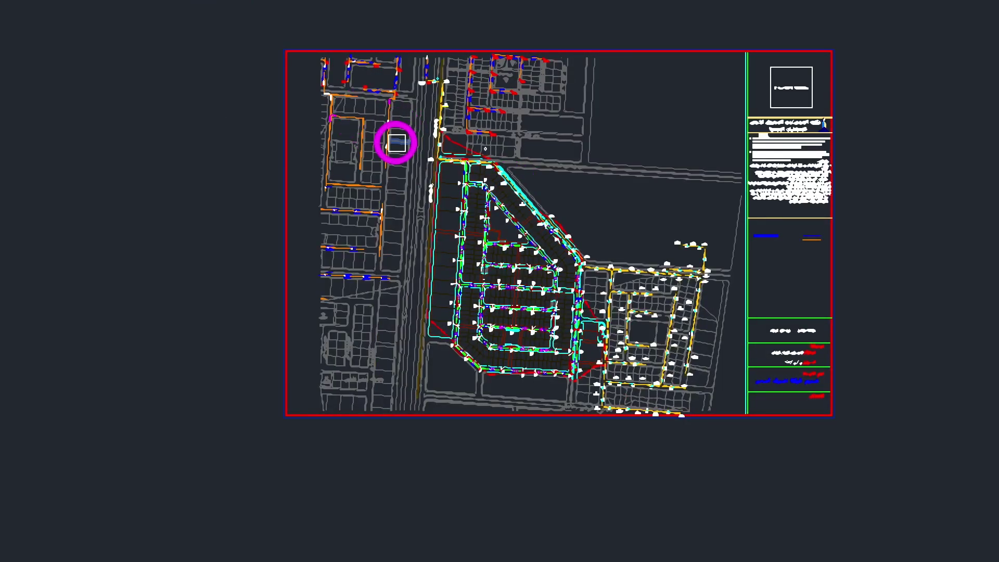
Zoom in and start a selection window around the pipes, then cancel it.
{"action": "scroll", "coordinate": [455, 166], "scroll_direction": "up", "scroll_amount": 2}
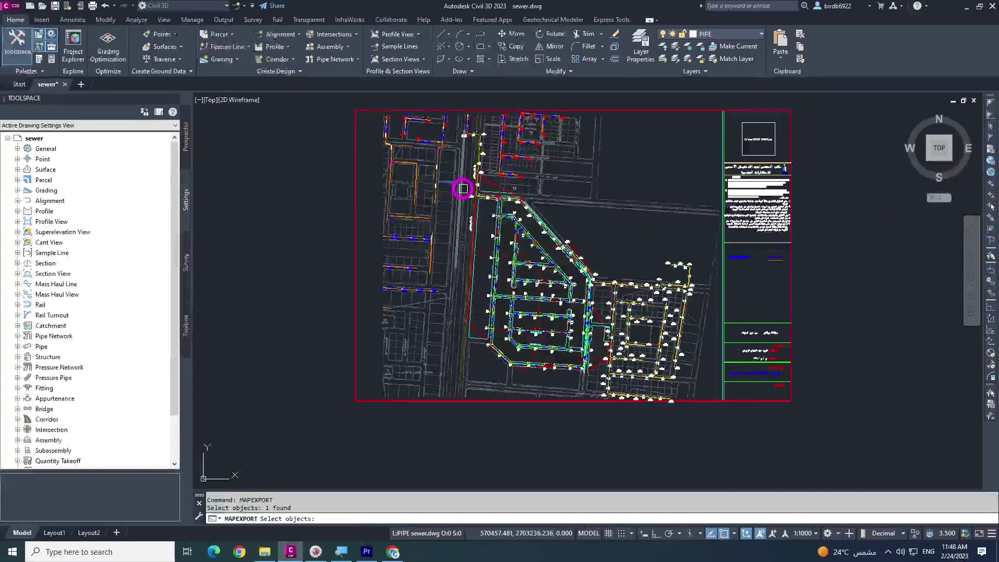
{"action": "scroll", "coordinate": [469, 189], "scroll_direction": "up", "scroll_amount": 2}
{"action": "scroll", "coordinate": [473, 208], "scroll_direction": "up", "scroll_amount": 3}
{"action": "scroll", "coordinate": [442, 156], "scroll_direction": "up", "scroll_amount": 2}
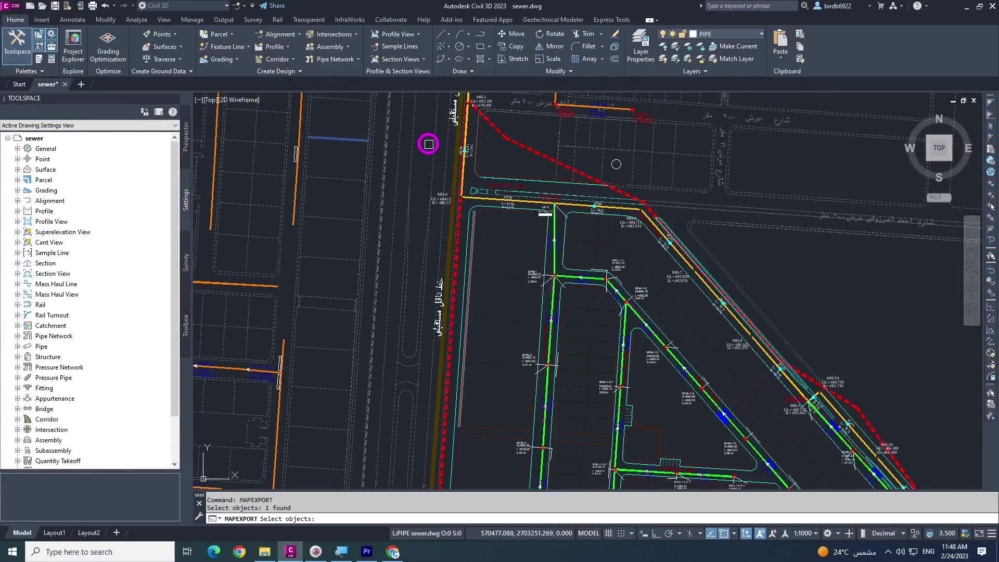
{"action": "left_click", "coordinate": [421, 104]}
{"action": "scroll", "coordinate": [437, 120], "scroll_direction": "down", "scroll_amount": 4}
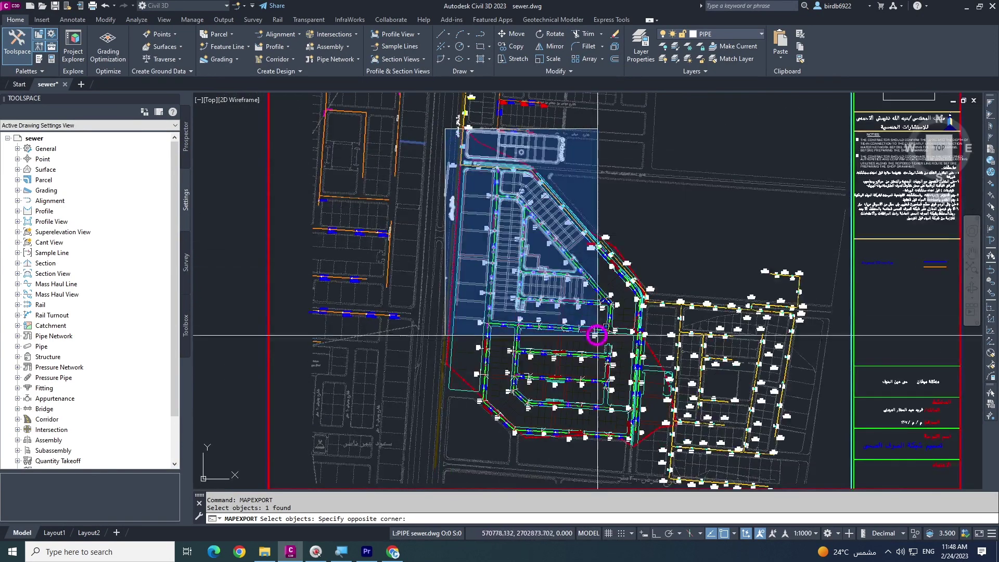
{"action": "scroll", "coordinate": [656, 353], "scroll_direction": "down", "scroll_amount": 4}
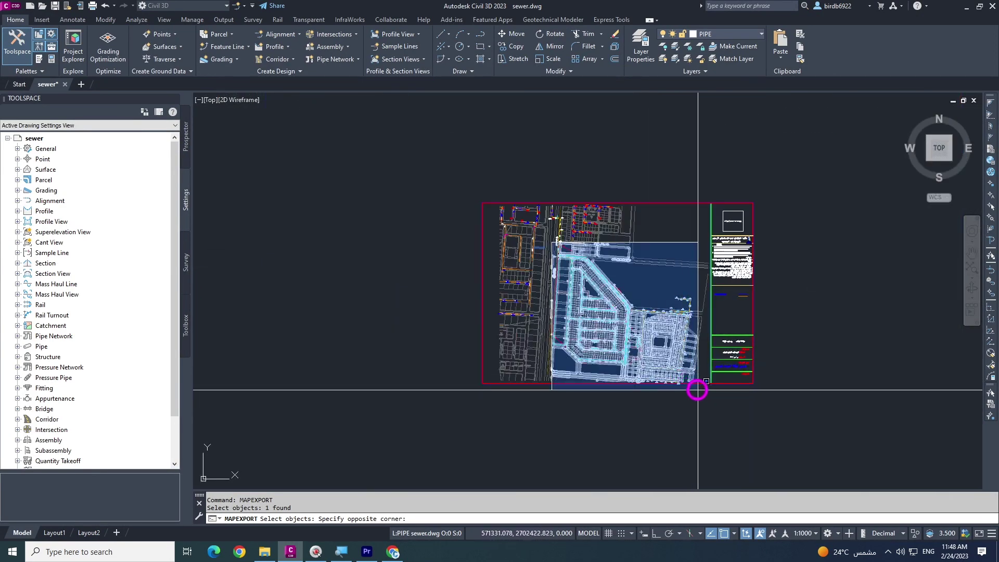
{"action": "scroll", "coordinate": [691, 379], "scroll_direction": "up", "scroll_amount": 3}
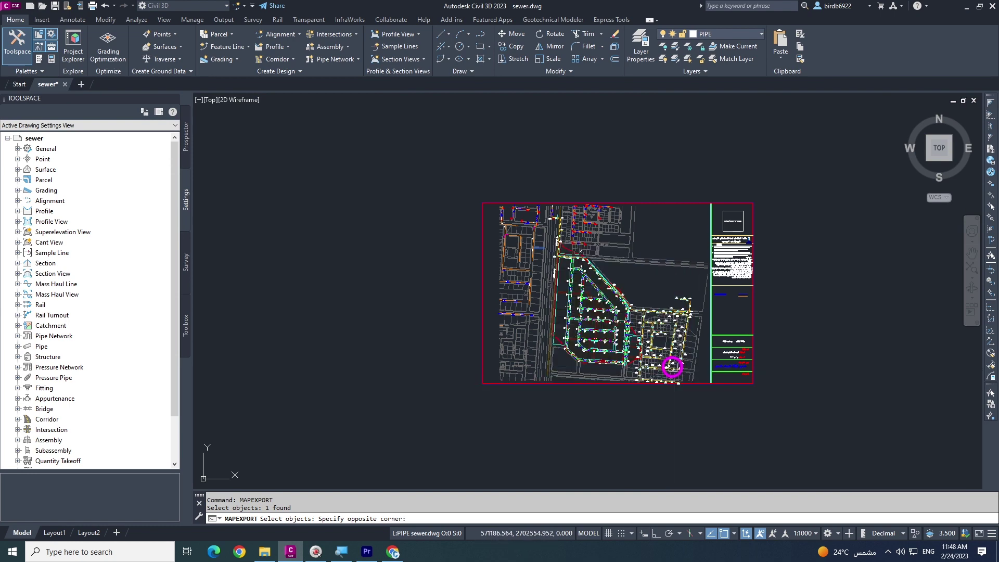
{"action": "key", "text": "Escape"}
{"action": "scroll", "coordinate": [624, 312], "scroll_direction": "up", "scroll_amount": 3}
{"action": "scroll", "coordinate": [572, 250], "scroll_direction": "up", "scroll_amount": 2}
{"action": "scroll", "coordinate": [440, 166], "scroll_direction": "up", "scroll_amount": 4}
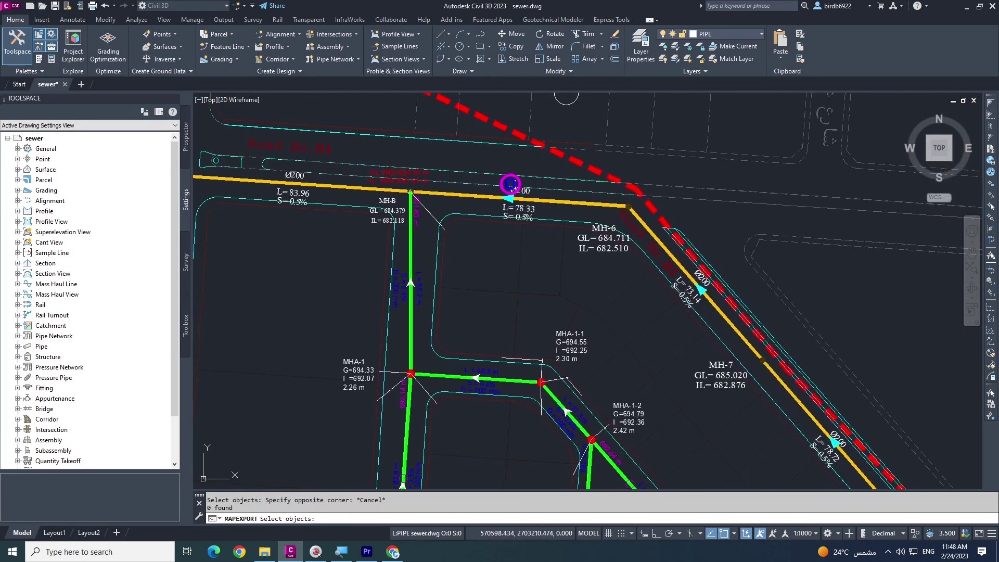
Add the MH-B to MH-6 pipe and another pipe to the export set.
{"action": "left_click", "coordinate": [468, 195]}
{"action": "left_click", "coordinate": [412, 208]}
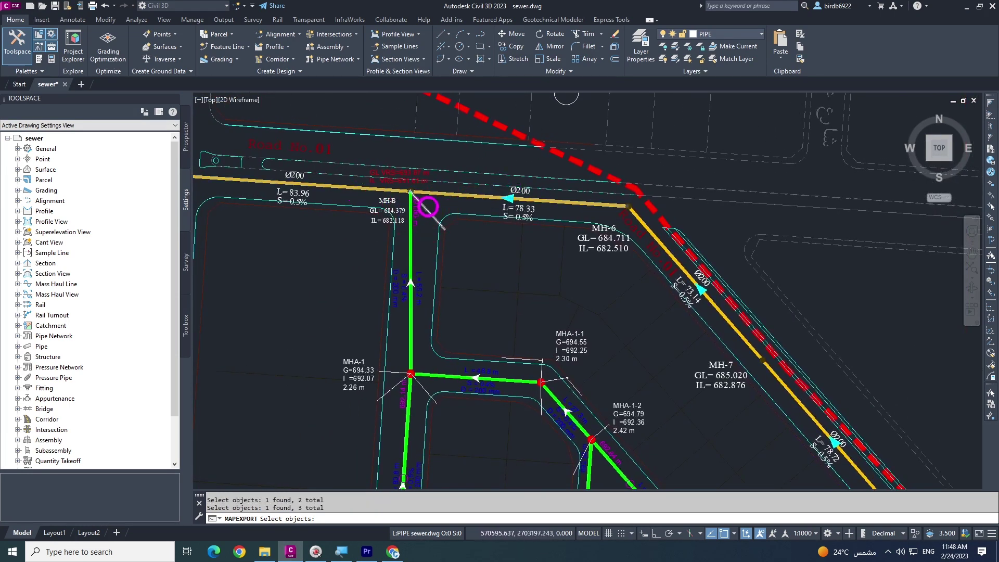
{"action": "scroll", "coordinate": [412, 207], "scroll_direction": "down", "scroll_amount": 2}
{"action": "scroll", "coordinate": [403, 198], "scroll_direction": "down", "scroll_amount": 2}
{"action": "scroll", "coordinate": [400, 194], "scroll_direction": "down", "scroll_amount": 2}
{"action": "scroll", "coordinate": [400, 194], "scroll_direction": "down", "scroll_amount": 2}
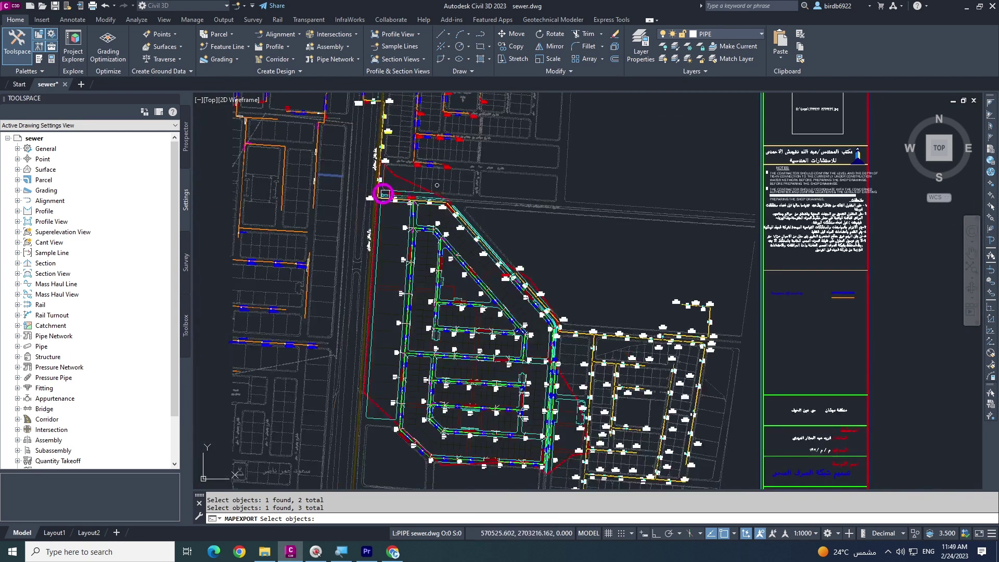
{"action": "scroll", "coordinate": [352, 122], "scroll_direction": "up", "scroll_amount": 5}
{"action": "scroll", "coordinate": [484, 300], "scroll_direction": "down", "scroll_amount": 2}
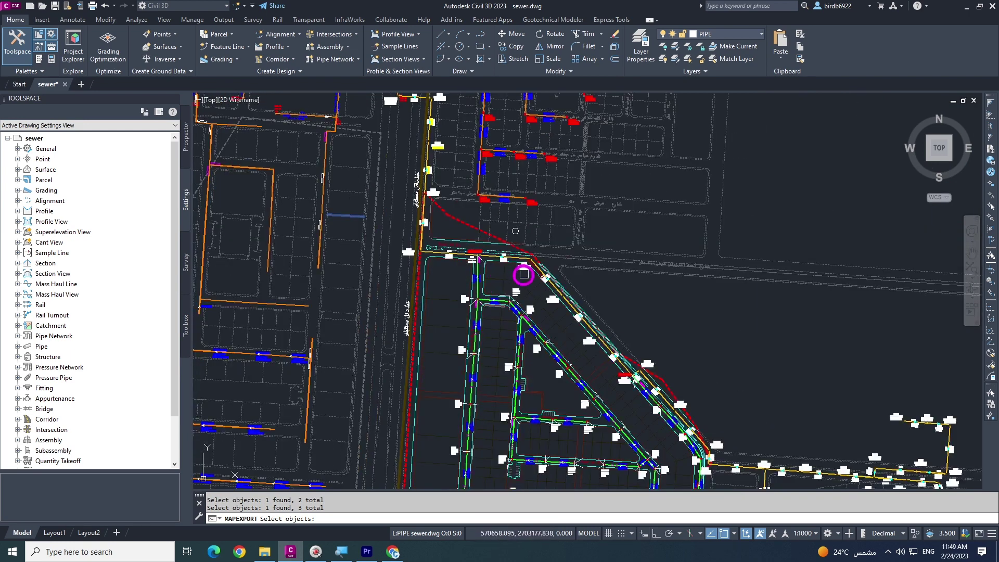
{"action": "scroll", "coordinate": [424, 201], "scroll_direction": "up", "scroll_amount": 2}
Window-select the whole sewer network for export.
{"action": "left_click", "coordinate": [402, 178]}
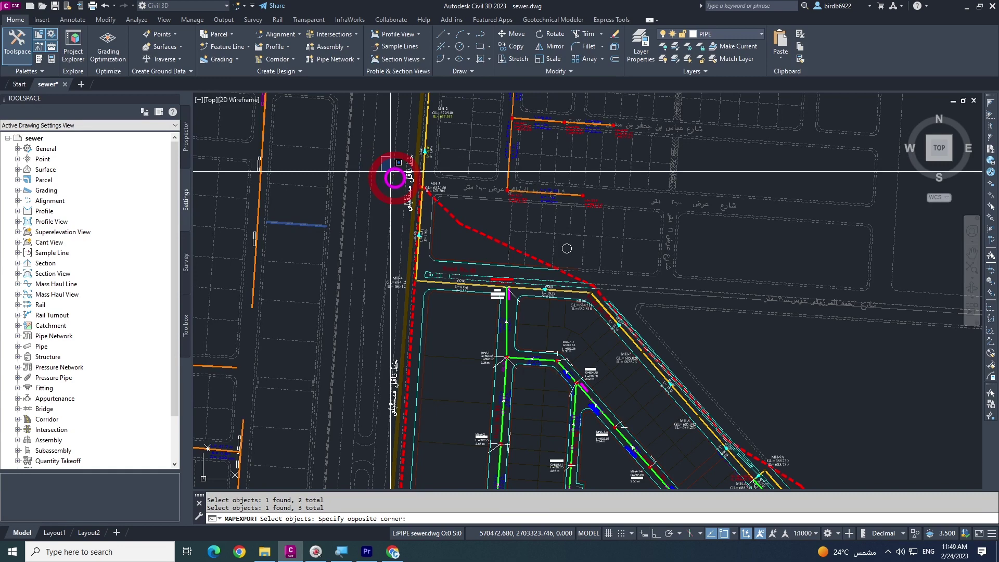
{"action": "scroll", "coordinate": [446, 217], "scroll_direction": "down", "scroll_amount": 3}
{"action": "scroll", "coordinate": [499, 217], "scroll_direction": "down", "scroll_amount": 2}
{"action": "middle_click_drag", "start_coordinate": [634, 433], "coordinate": [621, 376]}
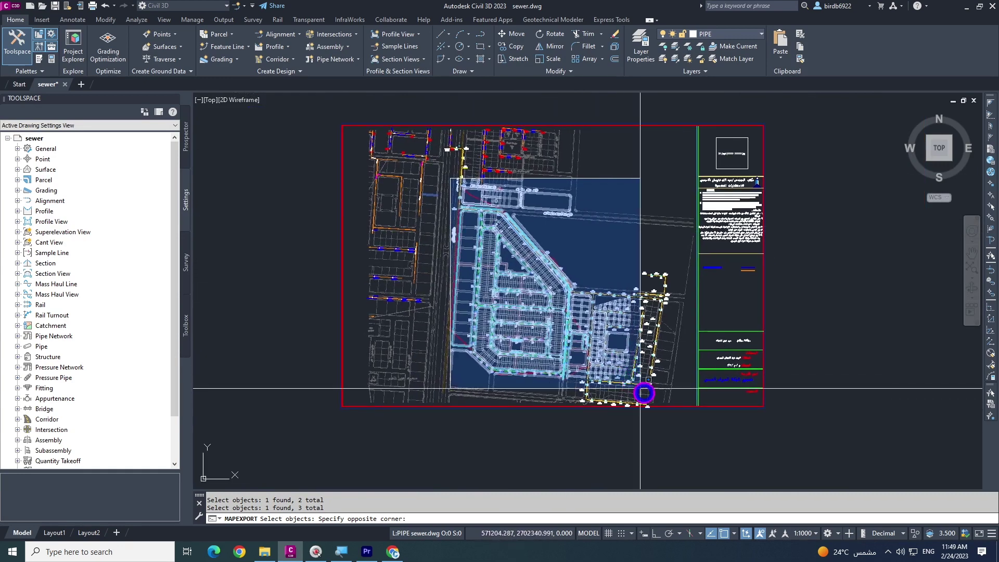
{"action": "left_click", "coordinate": [681, 426]}
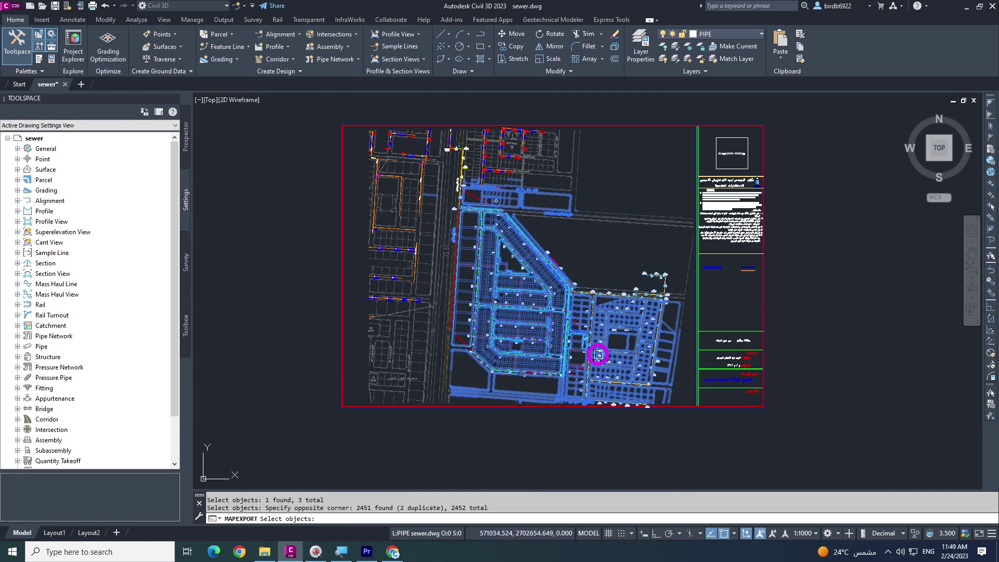
{"action": "scroll", "coordinate": [545, 264], "scroll_direction": "up", "scroll_amount": 5}
{"action": "scroll", "coordinate": [536, 215], "scroll_direction": "up", "scroll_amount": 3}
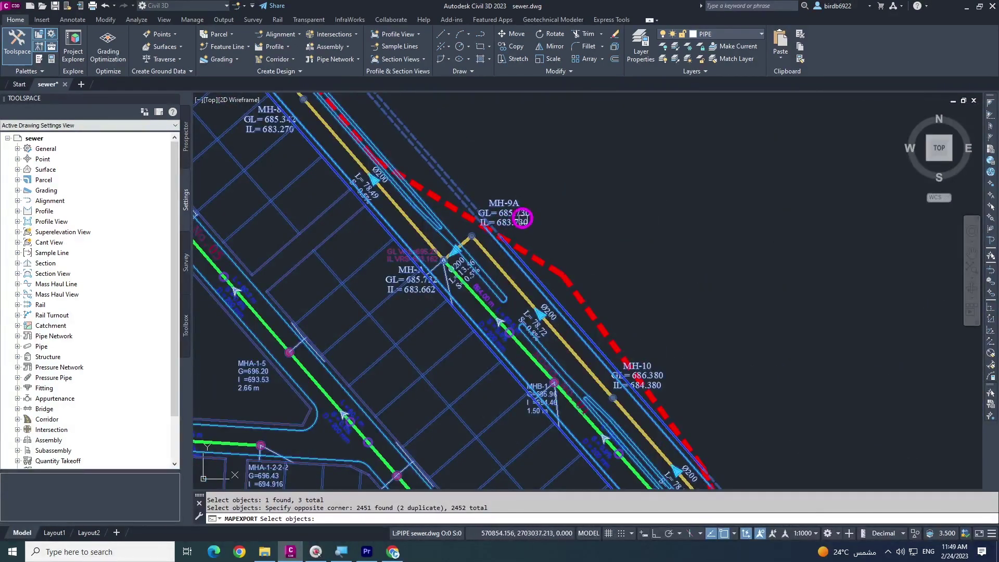
{"action": "scroll", "coordinate": [559, 203], "scroll_direction": "down", "scroll_amount": 5}
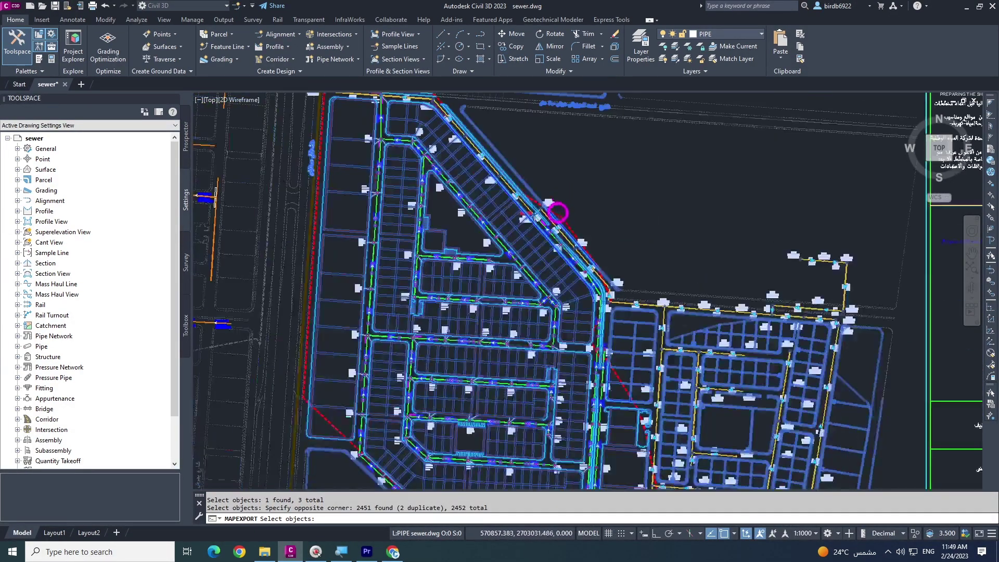
{"action": "scroll", "coordinate": [596, 221], "scroll_direction": "down", "scroll_amount": 2}
{"action": "scroll", "coordinate": [596, 221], "scroll_direction": "up", "scroll_amount": 1}
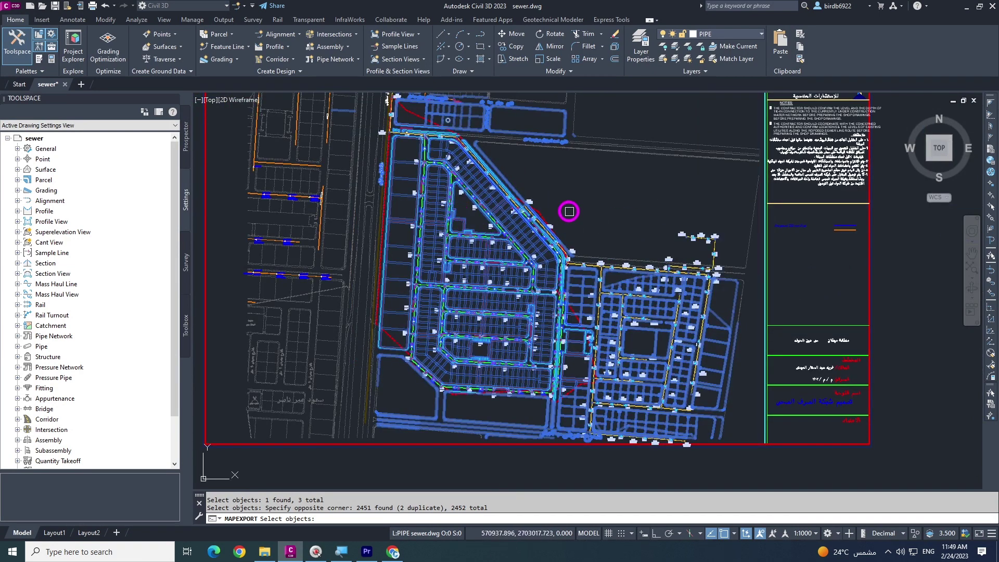
Finish the selection, export the lines to Shap-1, and check the shapefile folder.
{"action": "key", "text": "Return"}
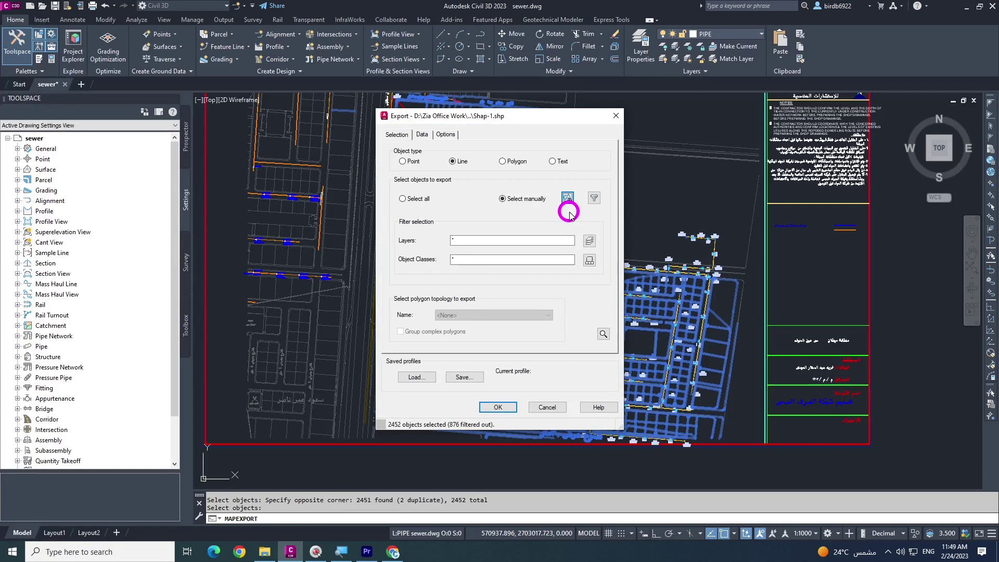
{"action": "left_click", "coordinate": [498, 407]}
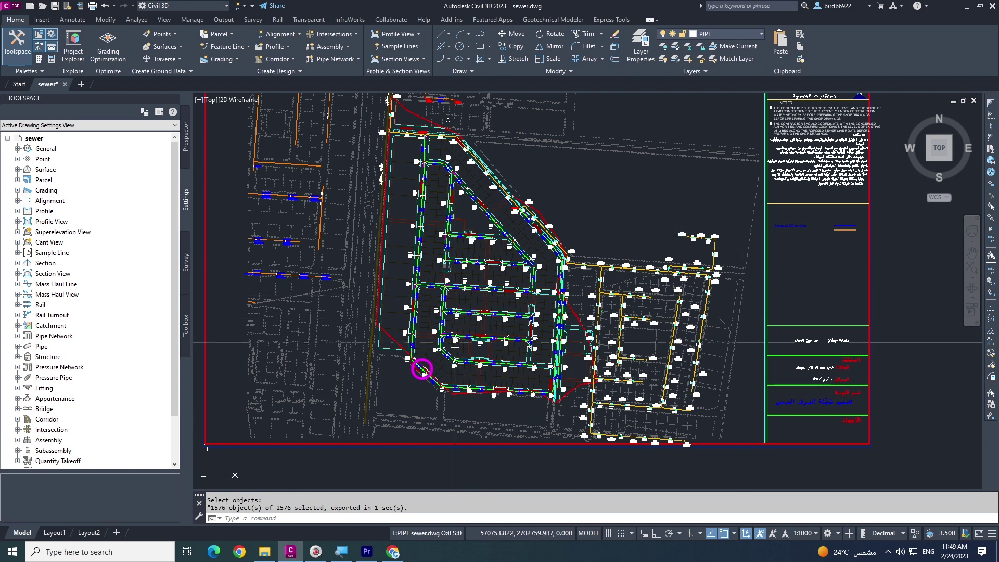
{"action": "left_click", "coordinate": [265, 552]}
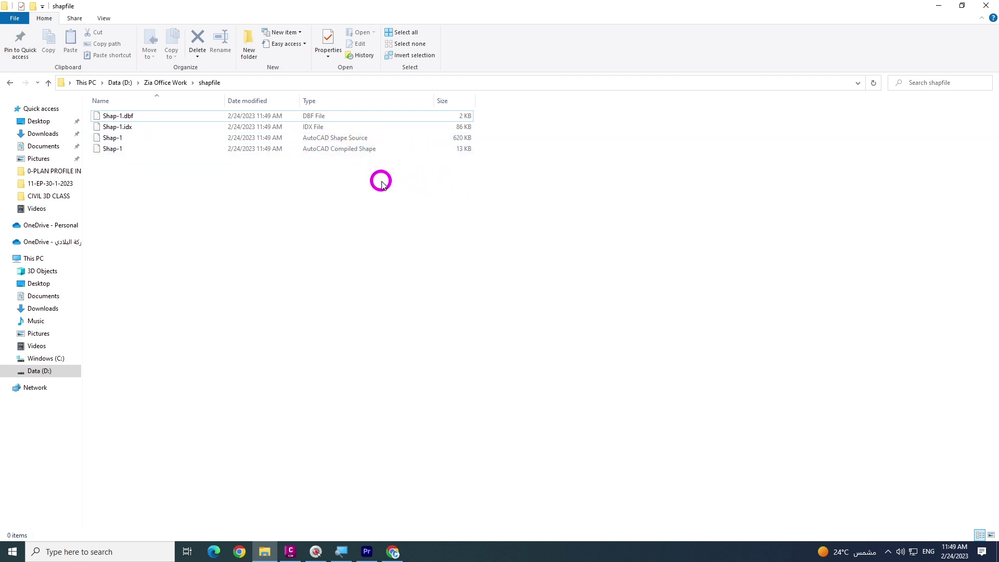
{"action": "left_click", "coordinate": [115, 138]}
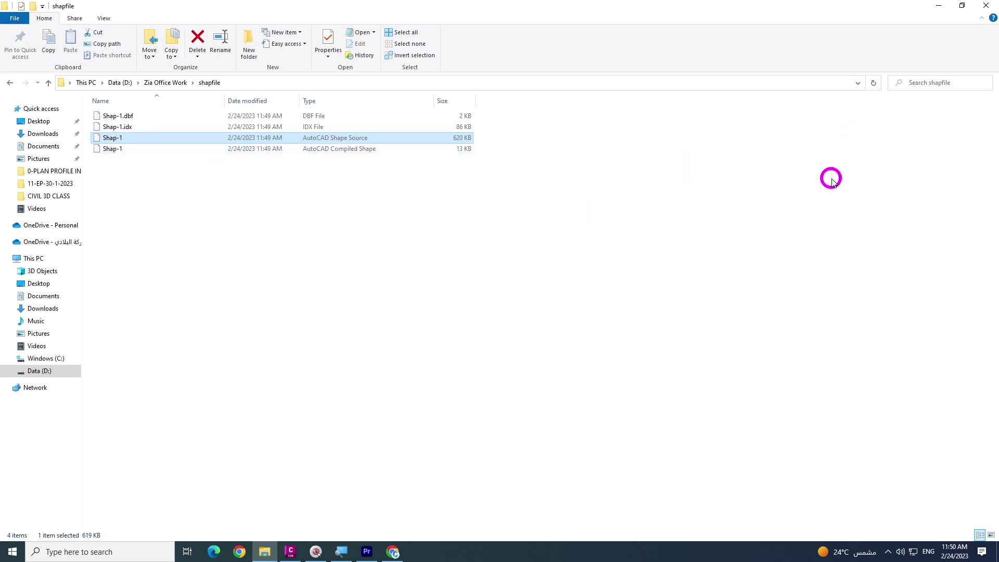
{"action": "left_click", "coordinate": [939, 5]}
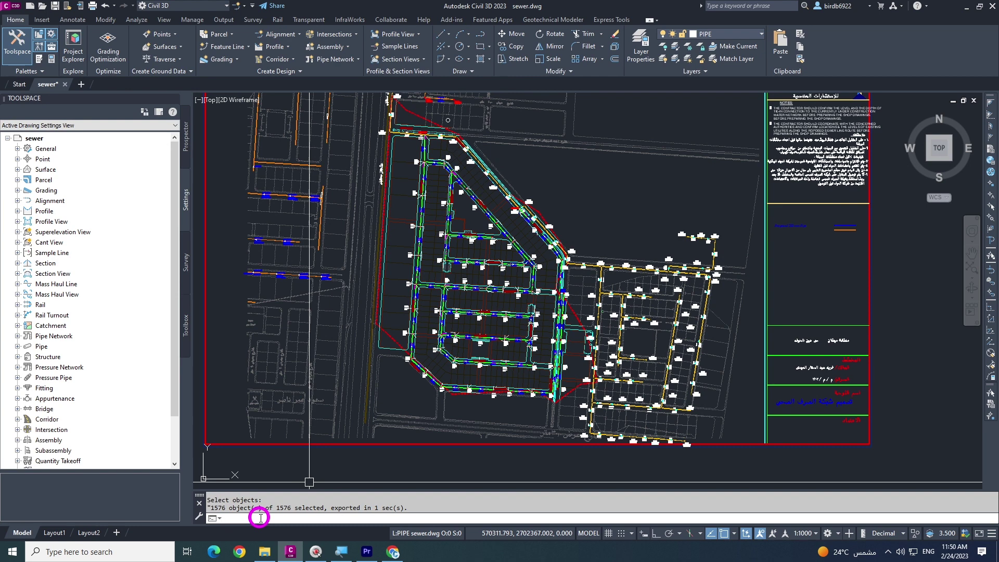
{"action": "type", "text": "P"}
Run MAPIMPORT (pim) and import Shap-1.shp into the sewer drawing.
{"action": "key", "text": "BackSpace"}
{"action": "type", "text": "p"}
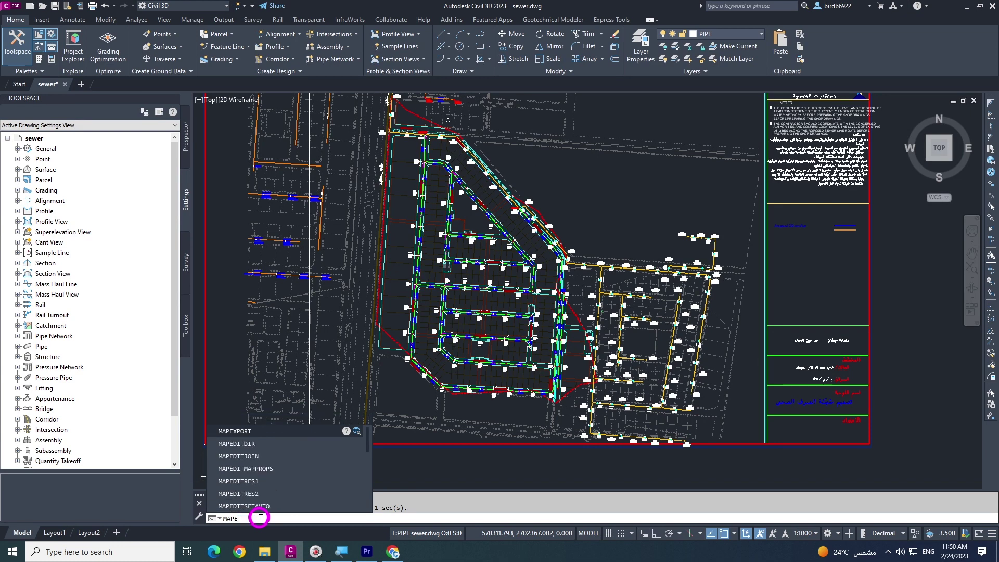
{"action": "type", "text": "im"}
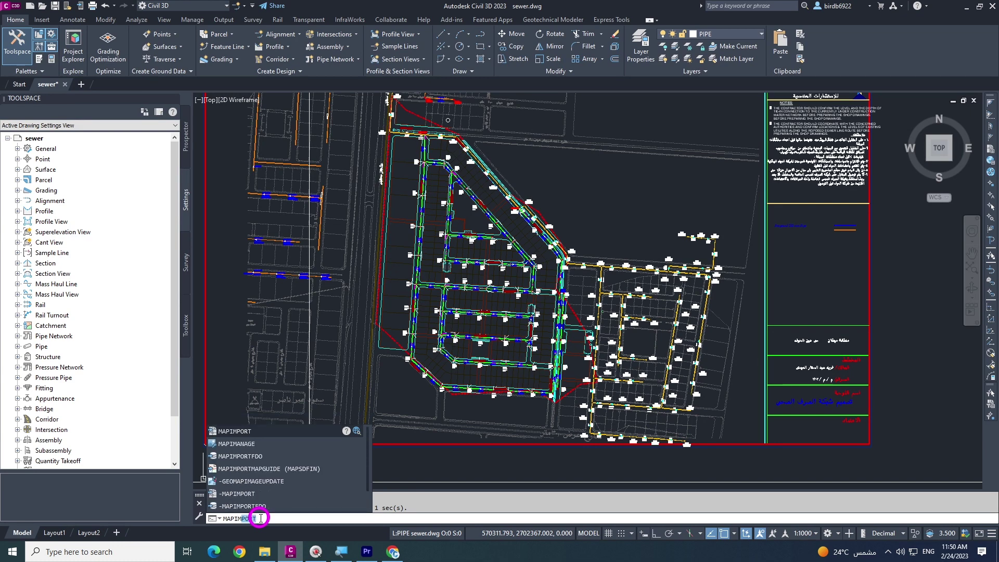
{"action": "key", "text": "Return"}
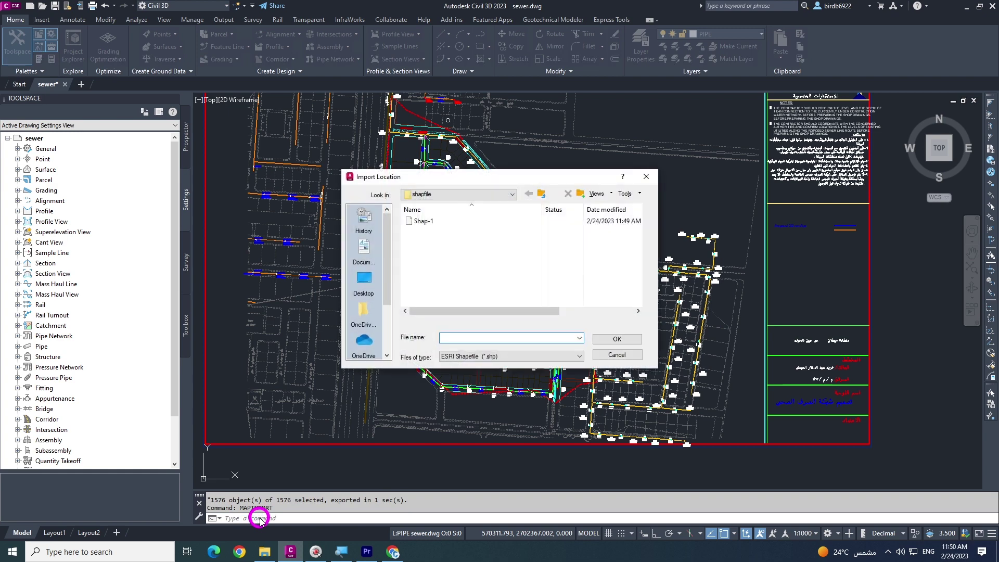
{"action": "left_click", "coordinate": [428, 221]}
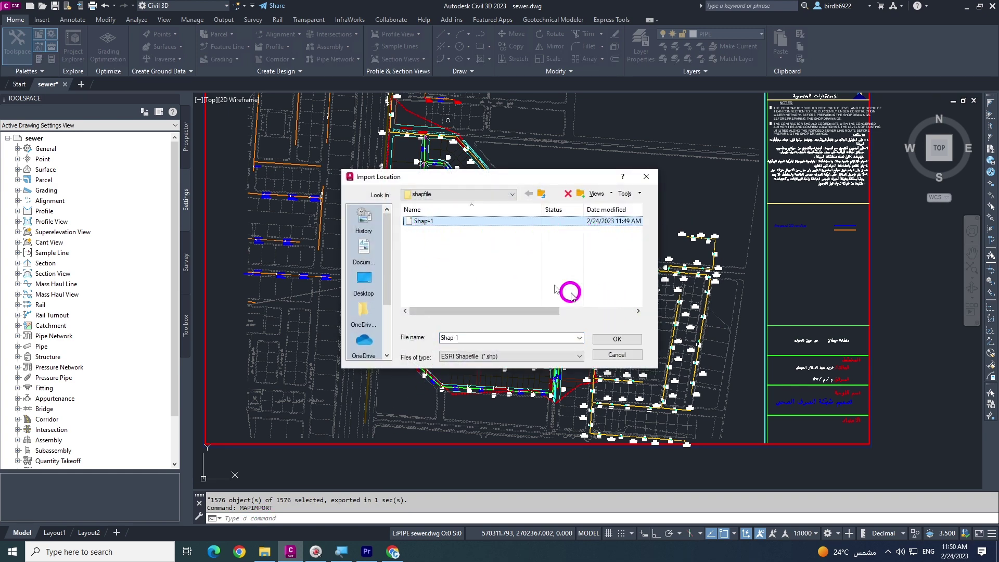
{"action": "left_click", "coordinate": [624, 340]}
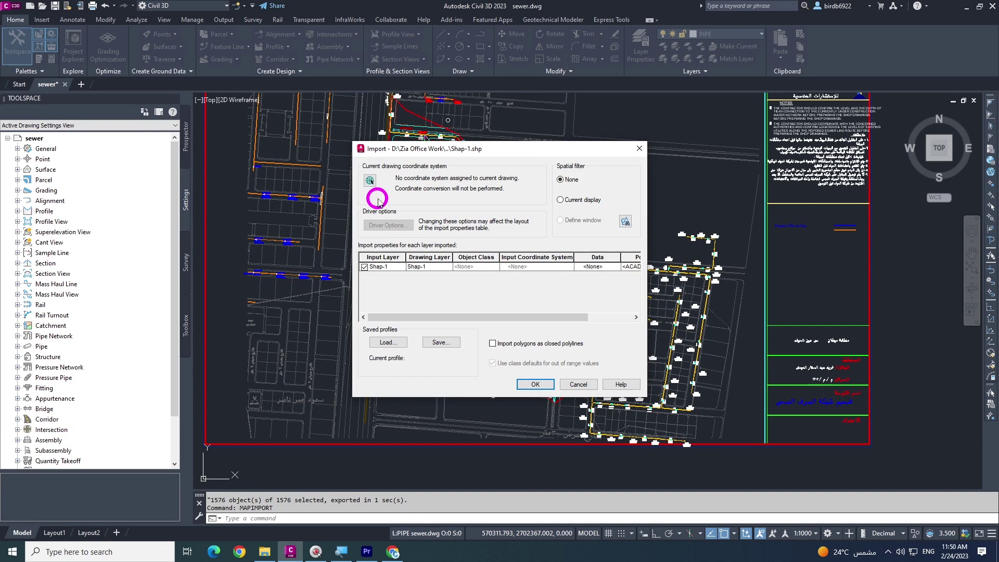
{"action": "left_click", "coordinate": [530, 385]}
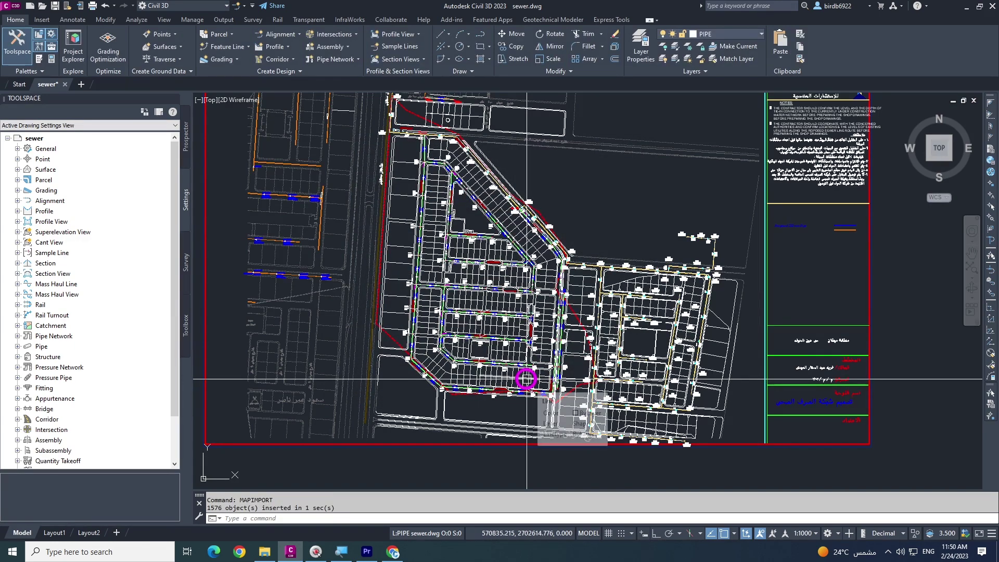
Zoom in and out to inspect the 1576 imported objects.
{"action": "scroll", "coordinate": [568, 313], "scroll_direction": "up", "scroll_amount": 3}
{"action": "scroll", "coordinate": [482, 283], "scroll_direction": "down", "scroll_amount": 2}
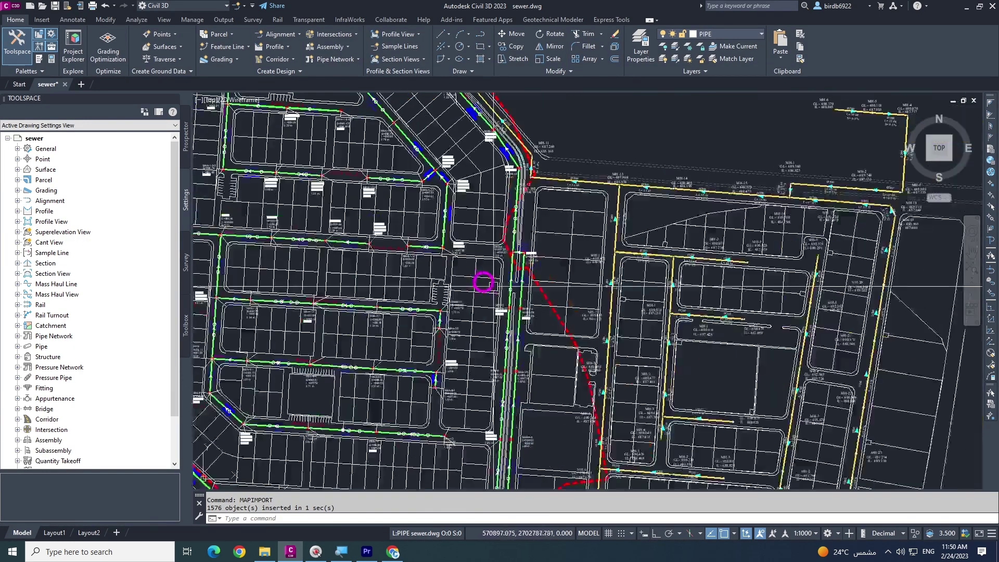
{"action": "scroll", "coordinate": [290, 161], "scroll_direction": "down", "scroll_amount": 2}
{"action": "scroll", "coordinate": [415, 253], "scroll_direction": "down", "scroll_amount": 2}
{"action": "scroll", "coordinate": [415, 253], "scroll_direction": "down", "scroll_amount": 2}
{"action": "scroll", "coordinate": [380, 212], "scroll_direction": "up", "scroll_amount": 8}
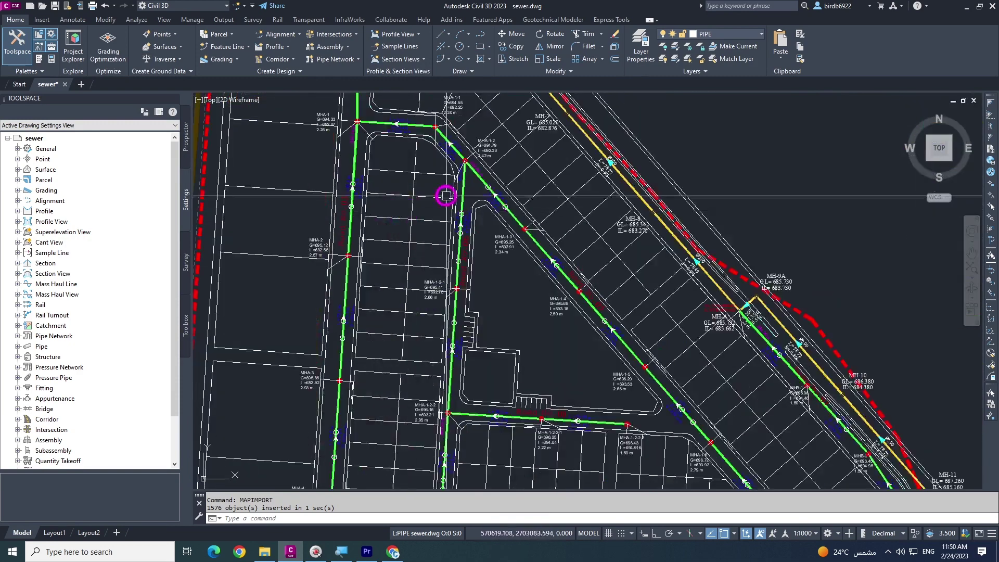
{"action": "scroll", "coordinate": [401, 217], "scroll_direction": "down", "scroll_amount": 5}
{"action": "scroll", "coordinate": [403, 225], "scroll_direction": "down", "scroll_amount": 2}
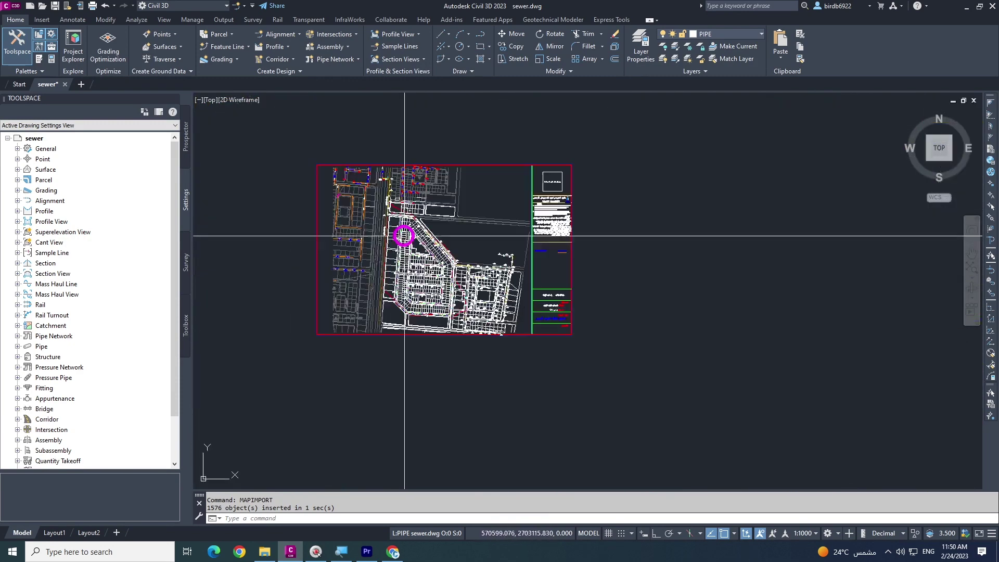
{"action": "scroll", "coordinate": [495, 240], "scroll_direction": "up", "scroll_amount": 5}
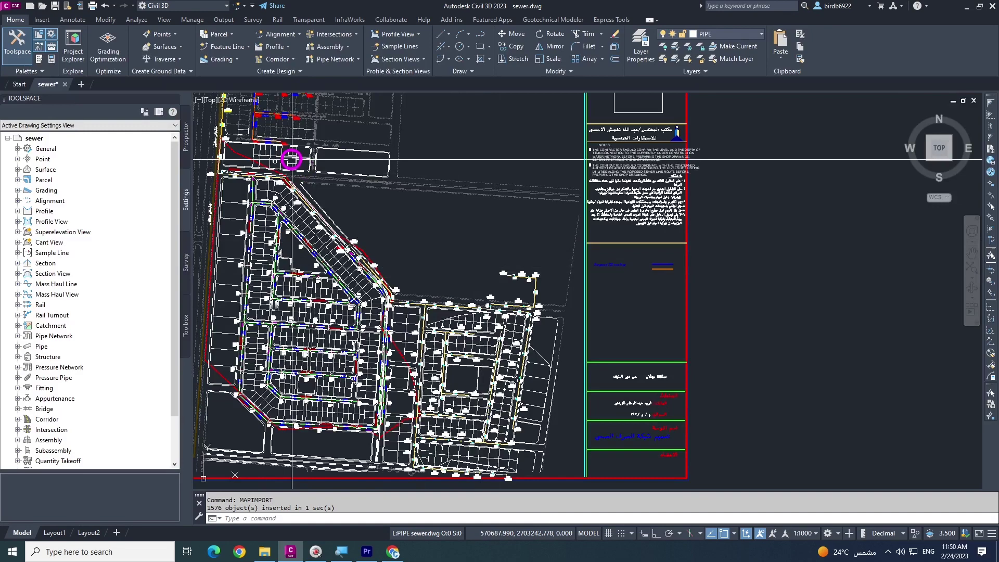
Create new drawing Drawing2 and import Shap-1.shp into it with MAPIMPORT.
{"action": "left_click", "coordinate": [81, 85]}
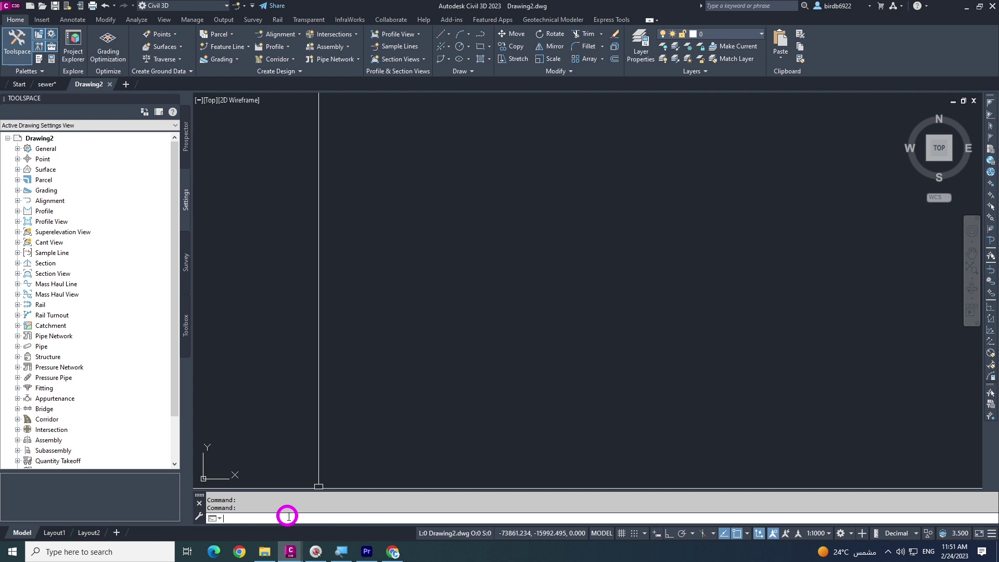
{"action": "type", "text": "map"}
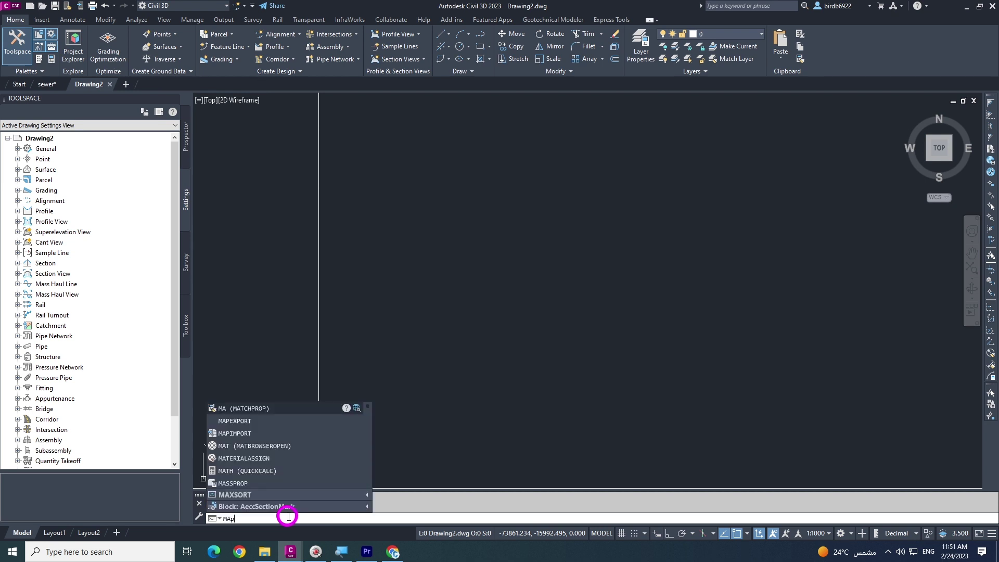
{"action": "key", "text": "Return"}
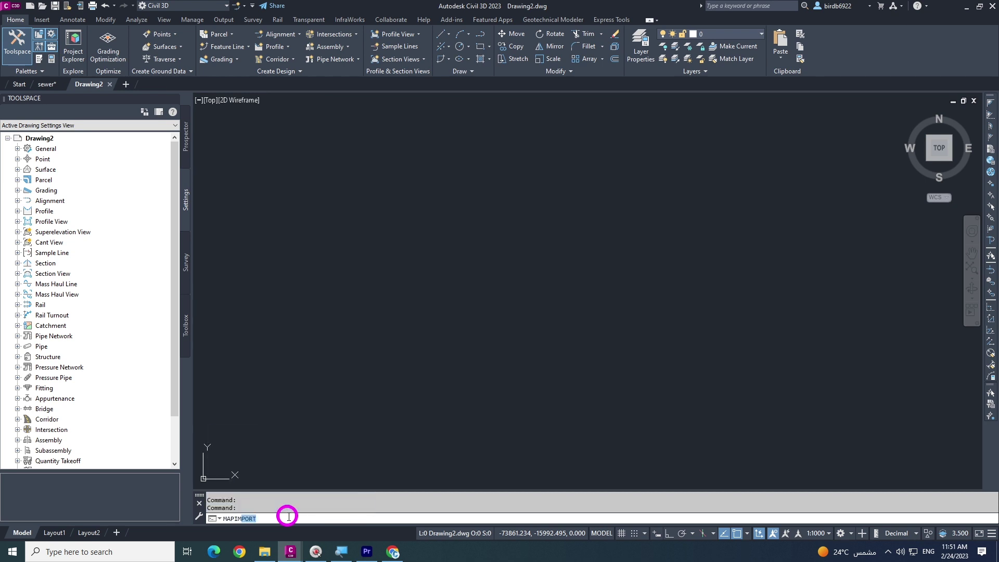
{"action": "left_click", "coordinate": [432, 221]}
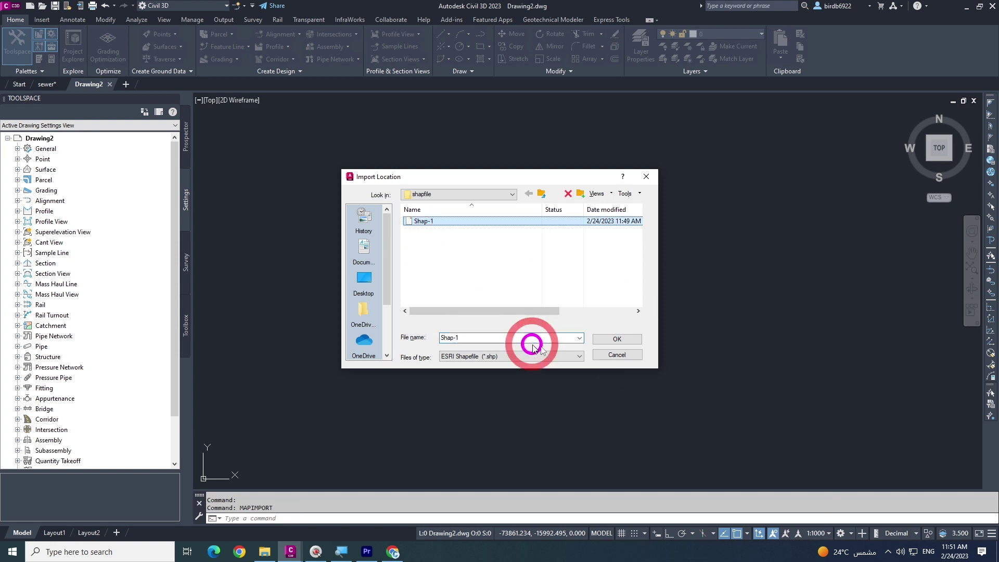
{"action": "left_click", "coordinate": [609, 340]}
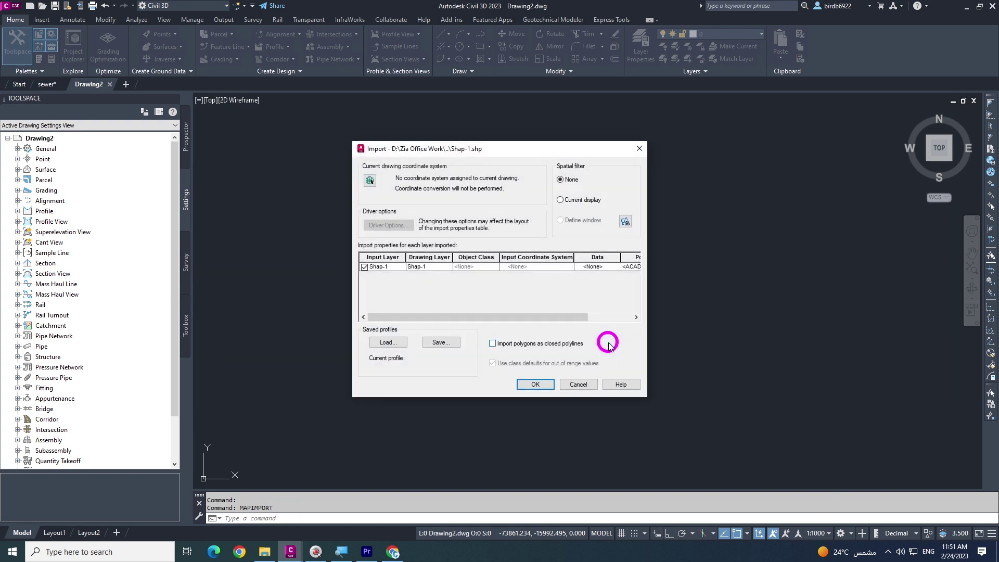
{"action": "left_click", "coordinate": [539, 384]}
{"action": "type", "text": "z"}
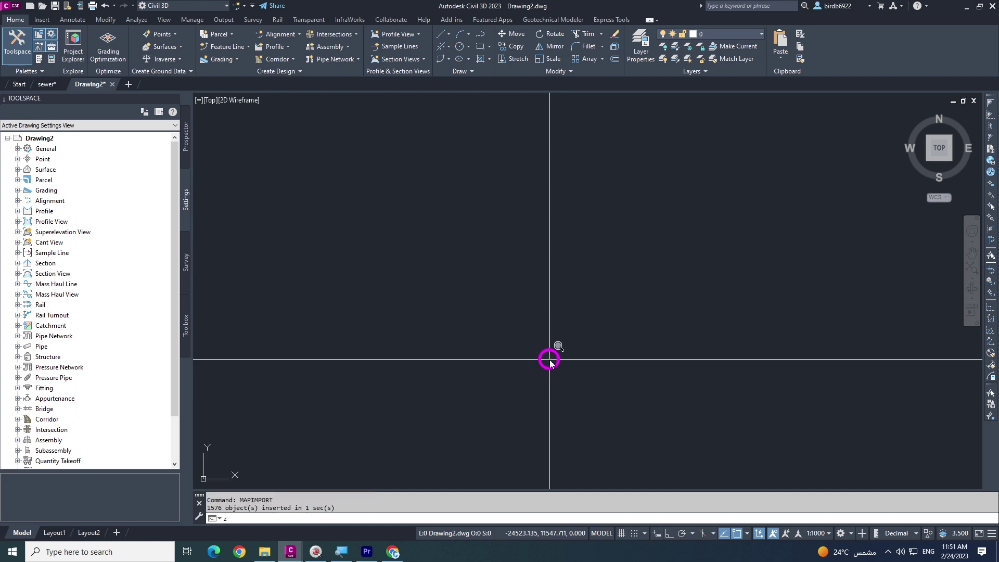
Zoom and pan to bring the imported site plan into view.
{"action": "key", "text": "Return"}
{"action": "key", "text": "Return"}
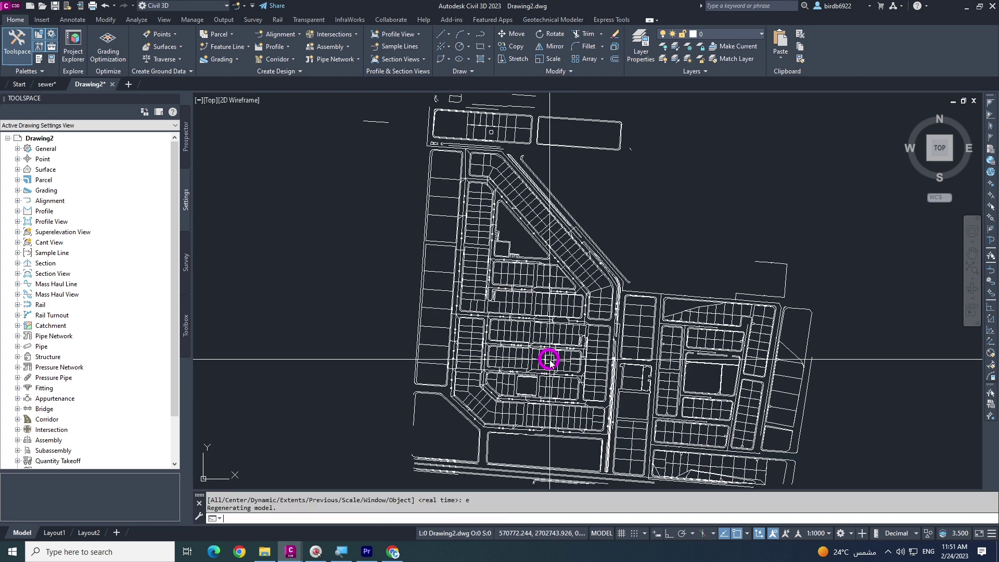
{"action": "scroll", "coordinate": [500, 291], "scroll_direction": "down", "scroll_amount": 4}
{"action": "scroll", "coordinate": [458, 240], "scroll_direction": "up", "scroll_amount": 4}
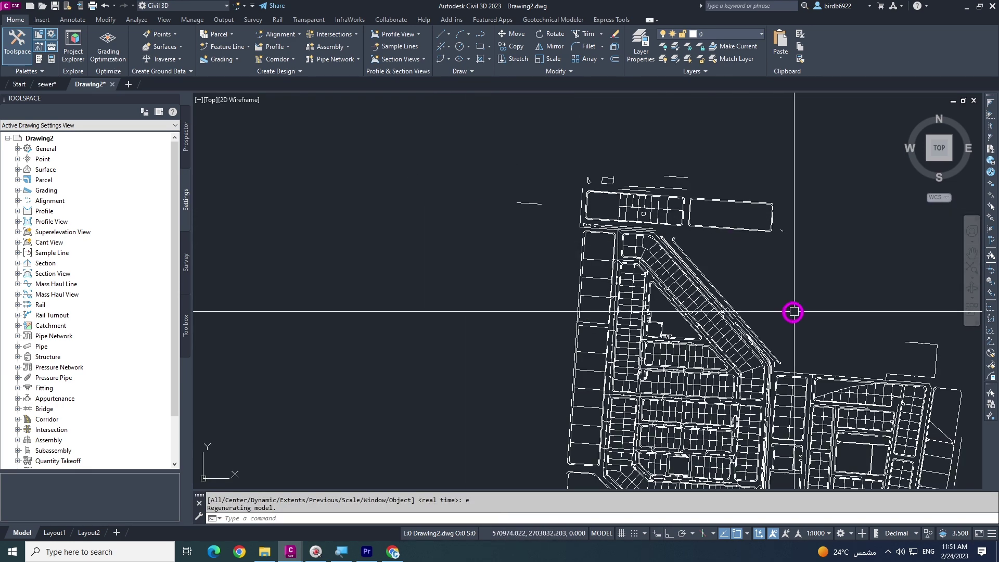
{"action": "middle_click_drag", "start_coordinate": [794, 312], "coordinate": [564, 216]}
{"action": "scroll", "coordinate": [425, 179], "scroll_direction": "down", "scroll_amount": 2}
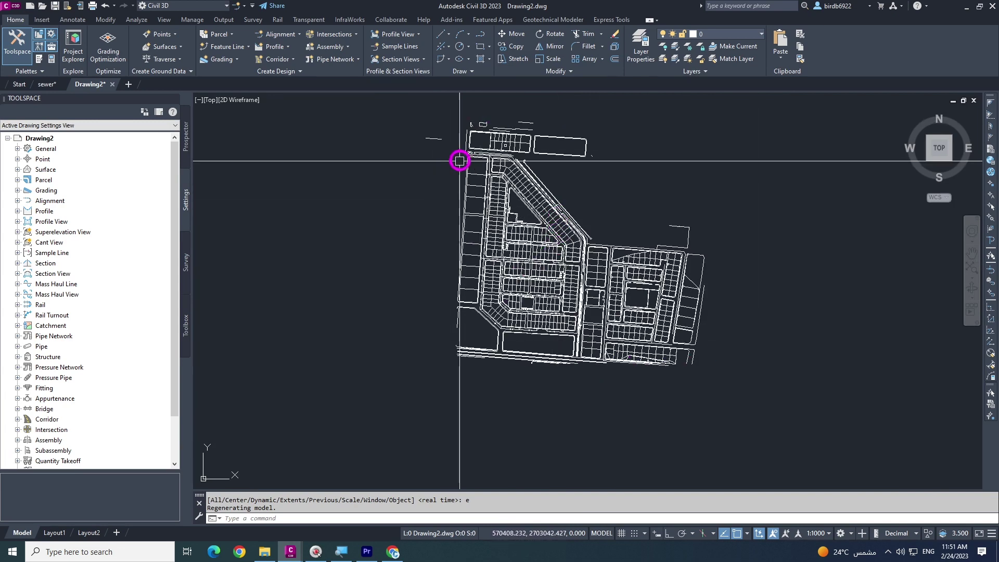
{"action": "scroll", "coordinate": [520, 237], "scroll_direction": "up", "scroll_amount": 4}
{"action": "scroll", "coordinate": [598, 279], "scroll_direction": "up", "scroll_amount": 2}
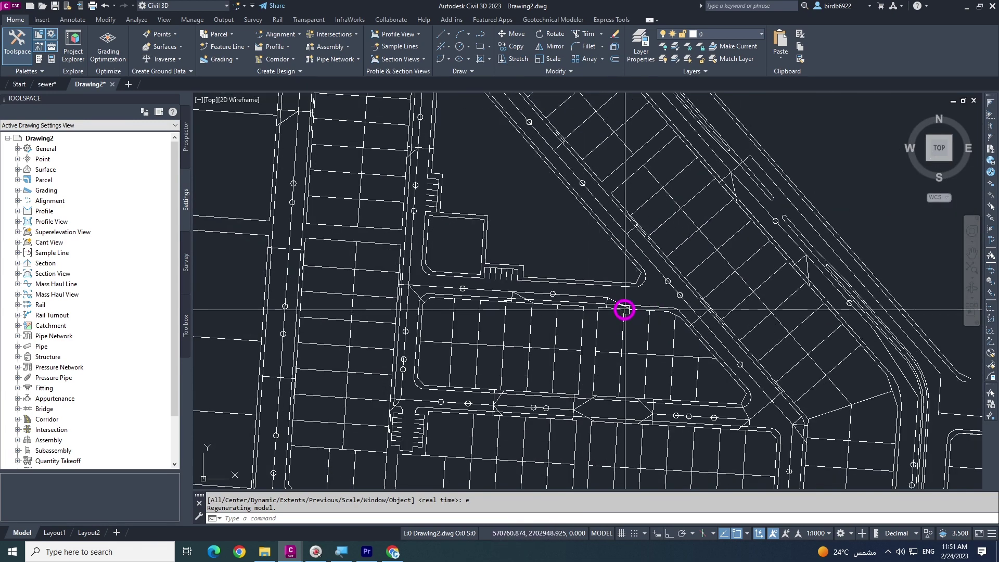
{"action": "key", "text": "Escape"}
{"action": "scroll", "coordinate": [412, 272], "scroll_direction": "up", "scroll_amount": 3}
Select an imported road line to inspect it, then clear the selection.
{"action": "left_click", "coordinate": [402, 249]}
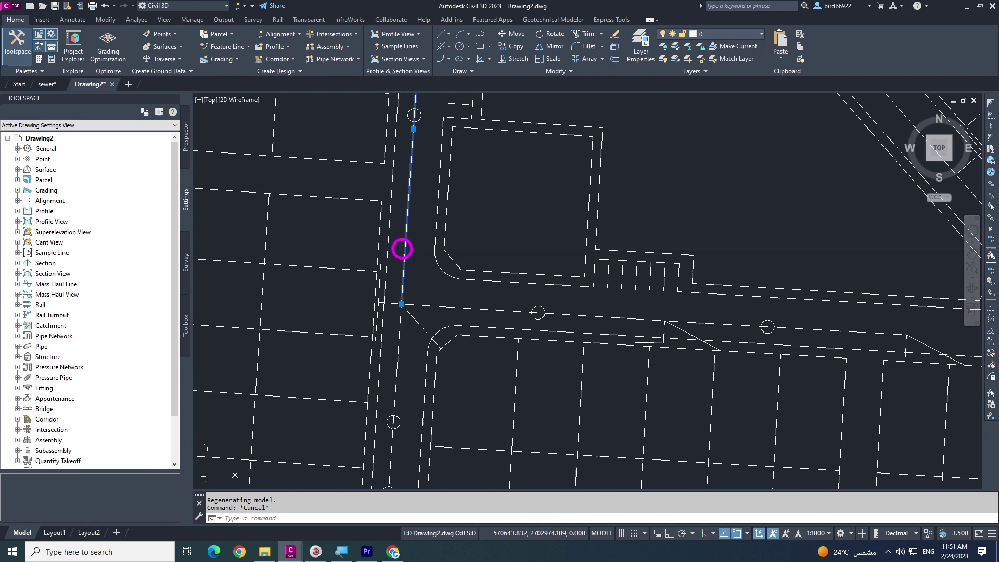
{"action": "scroll", "coordinate": [402, 249], "scroll_direction": "down", "scroll_amount": 3}
{"action": "scroll", "coordinate": [406, 170], "scroll_direction": "up", "scroll_amount": 2}
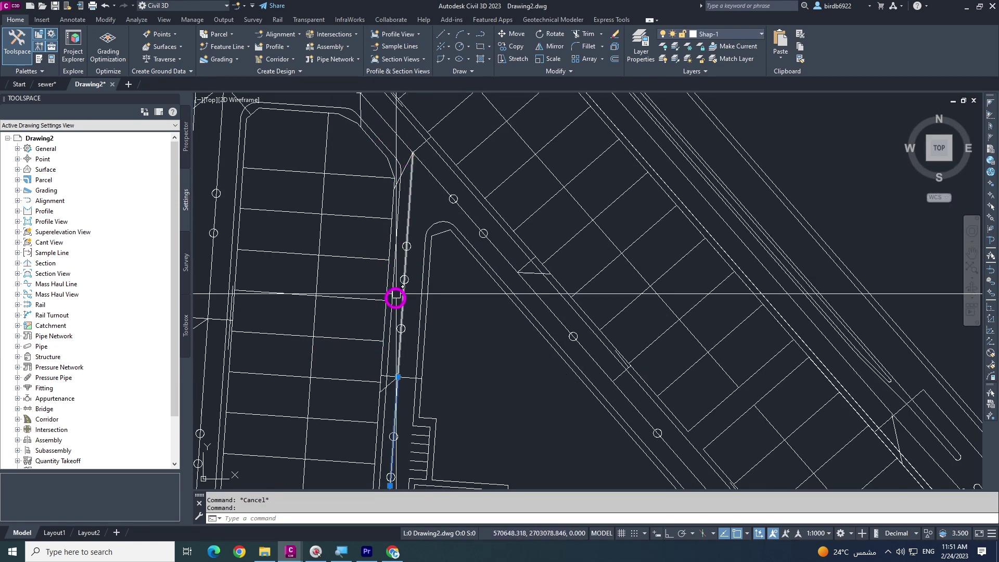
{"action": "scroll", "coordinate": [422, 166], "scroll_direction": "down", "scroll_amount": 3}
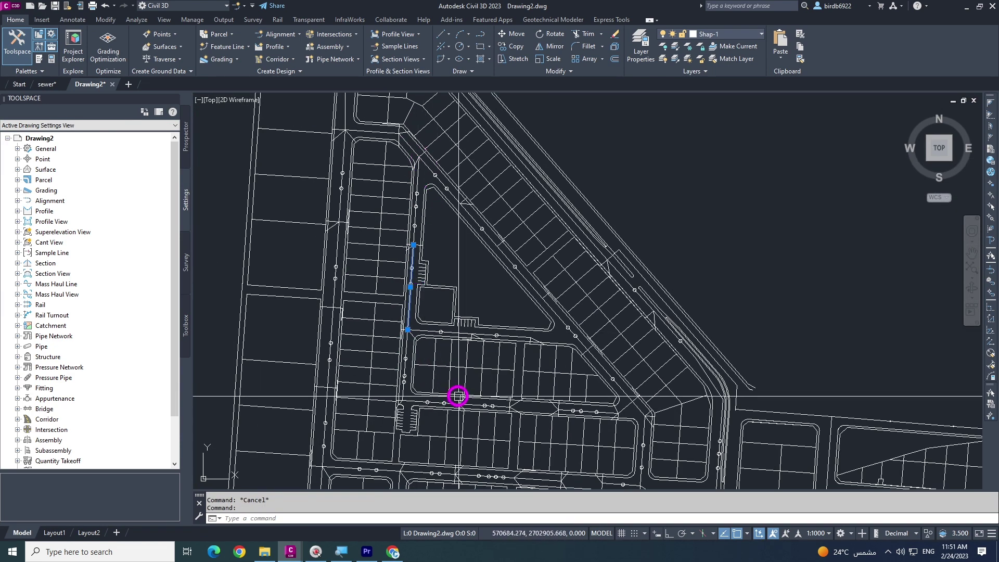
{"action": "key", "text": "Escape"}
{"action": "scroll", "coordinate": [453, 350], "scroll_direction": "up", "scroll_amount": 1}
{"action": "scroll", "coordinate": [379, 207], "scroll_direction": "up", "scroll_amount": 2}
Try a box selection in the upper-left parcels, then pan the site plan left and up.
{"action": "left_click_drag", "start_coordinate": [397, 219], "coordinate": [375, 183]}
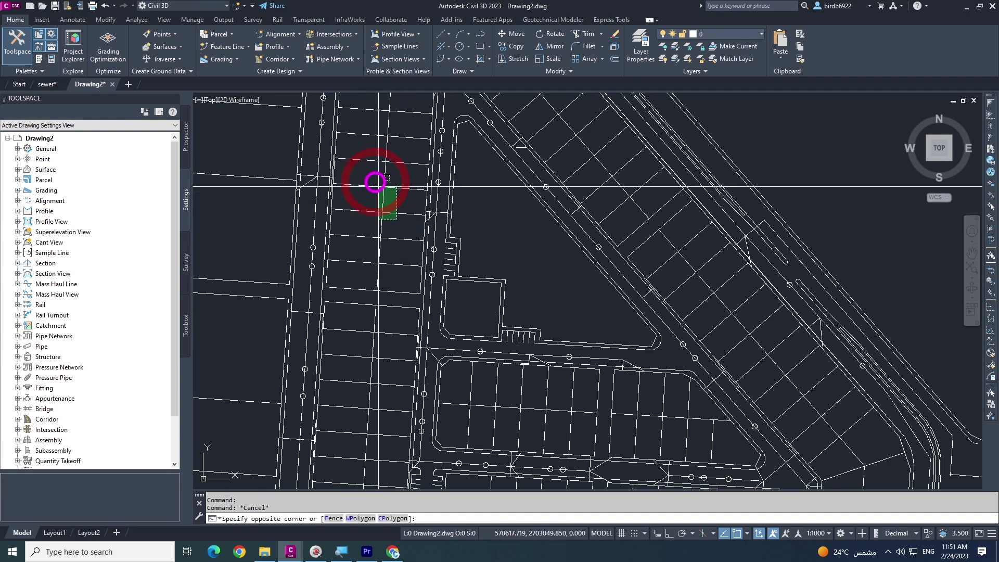
{"action": "scroll", "coordinate": [385, 200], "scroll_direction": "down", "scroll_amount": 1}
{"action": "scroll", "coordinate": [417, 239], "scroll_direction": "down", "scroll_amount": 2}
{"action": "scroll", "coordinate": [442, 255], "scroll_direction": "down", "scroll_amount": 2}
{"action": "key", "text": "Escape"}
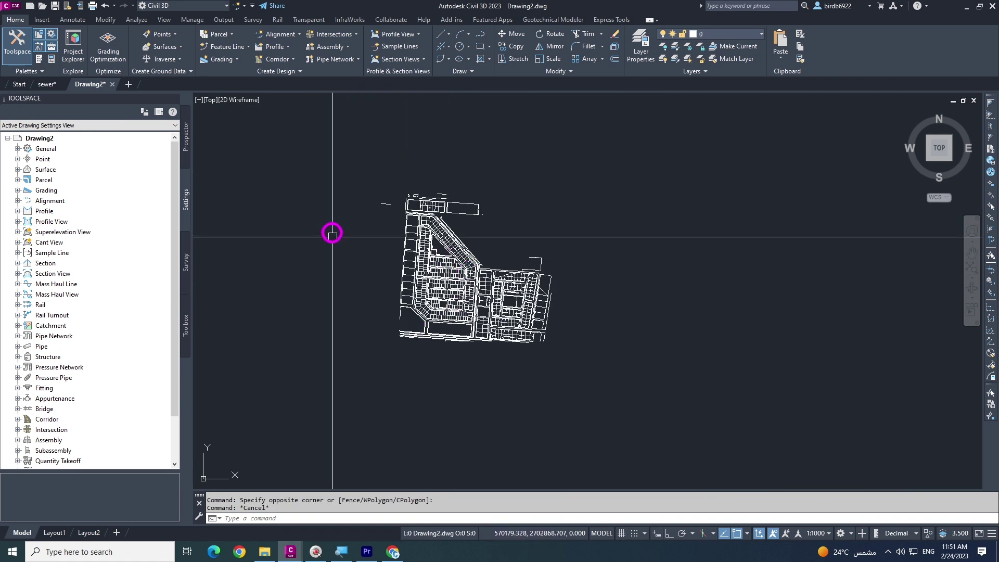
{"action": "scroll", "coordinate": [466, 289], "scroll_direction": "up", "scroll_amount": 4}
{"action": "scroll", "coordinate": [473, 319], "scroll_direction": "up", "scroll_amount": 1}
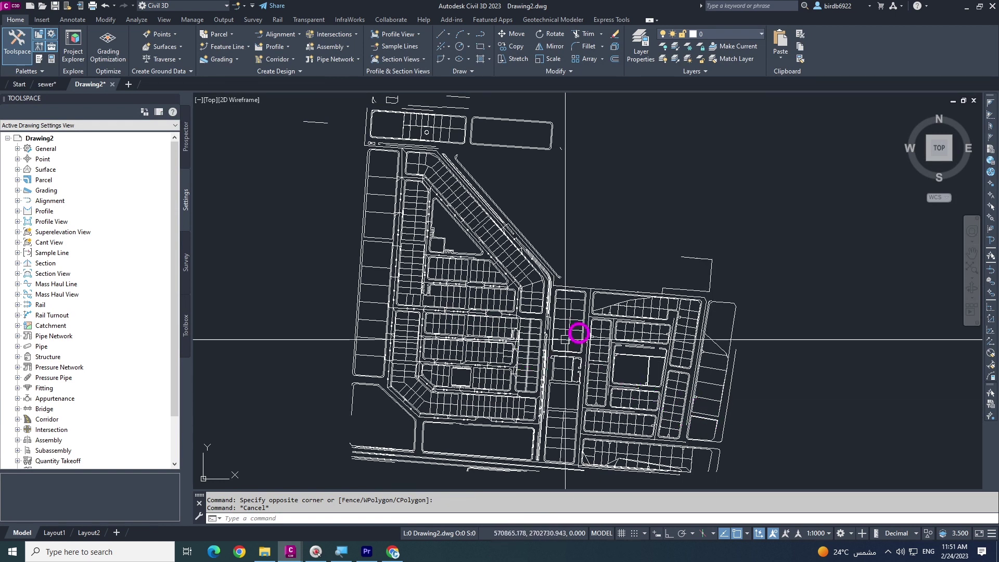
{"action": "scroll", "coordinate": [776, 428], "scroll_direction": "down", "scroll_amount": 4}
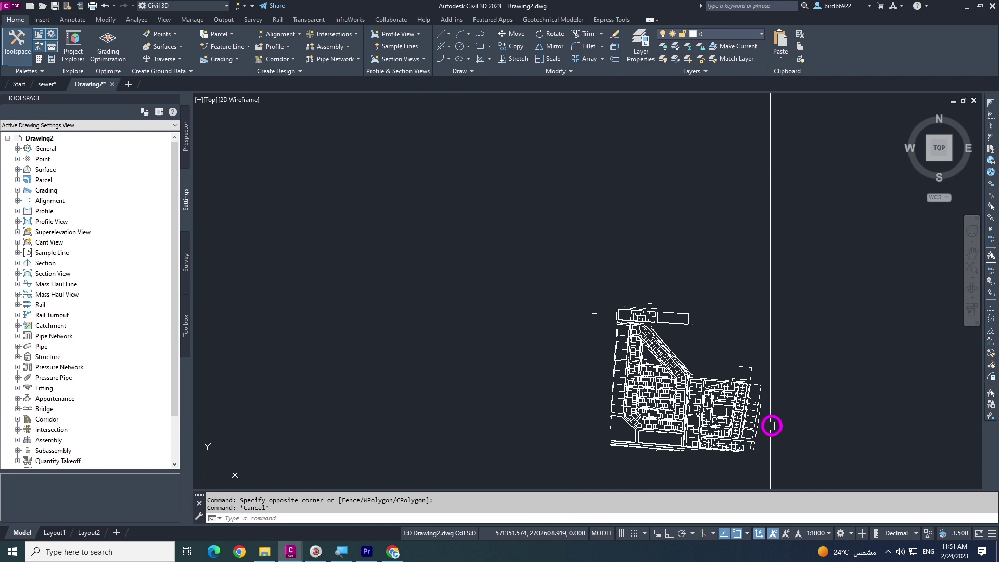
{"action": "middle_click_drag", "start_coordinate": [771, 425], "coordinate": [672, 396]}
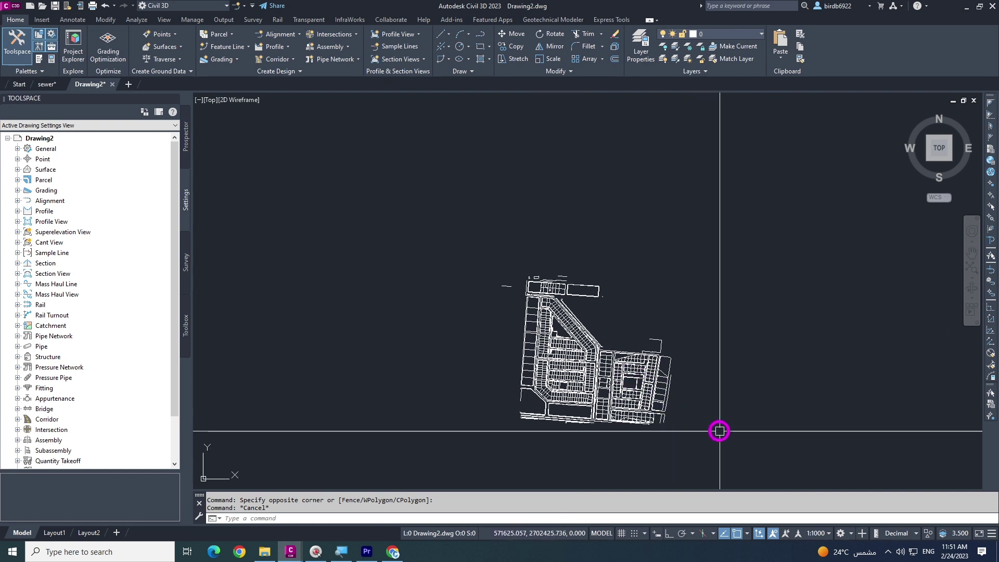